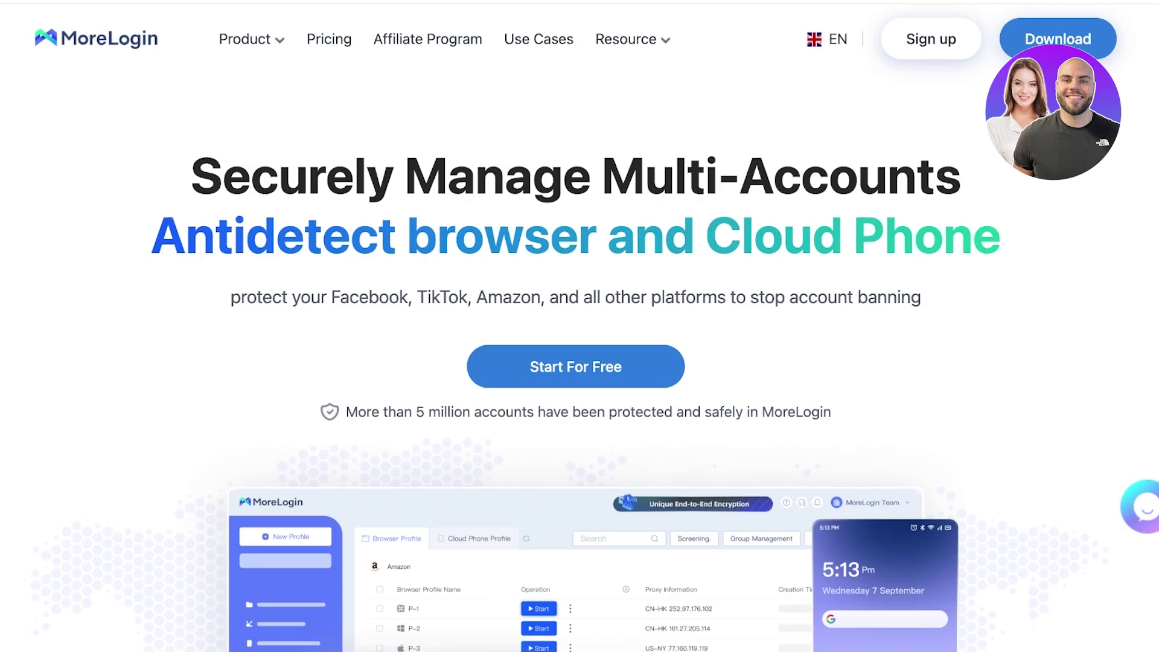
# Scroll through the MoreLogin homepage, then start signing up by entering an e-mail address
pyautogui.scroll(-1, 579, 362)
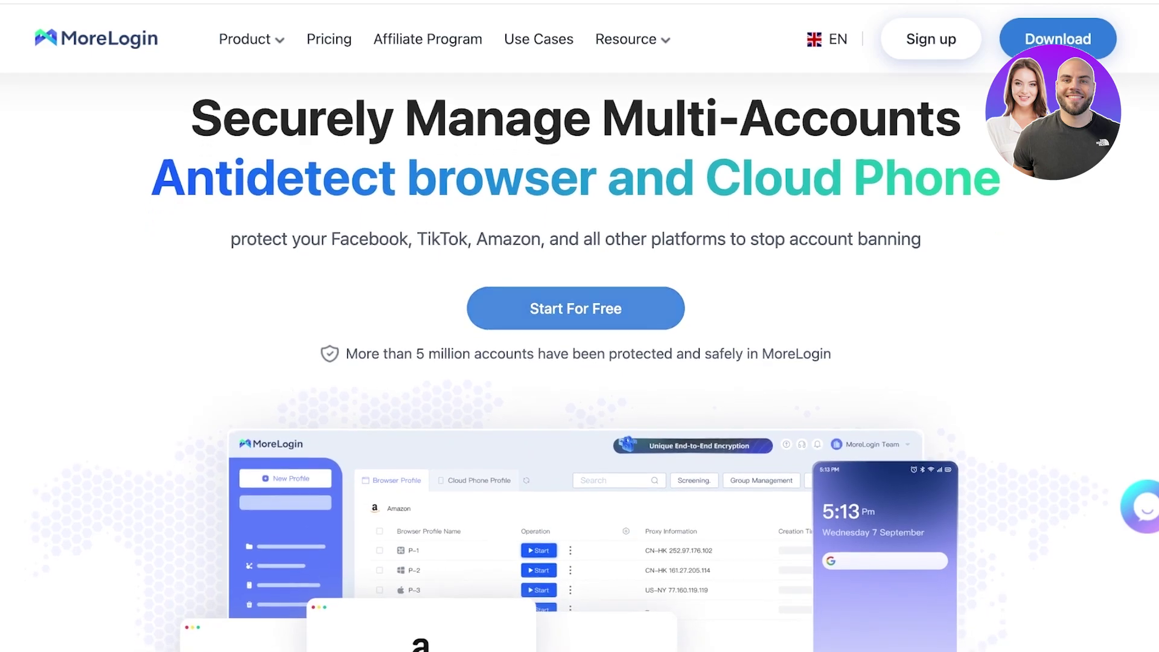
pyautogui.scroll(-10, 580, 362)
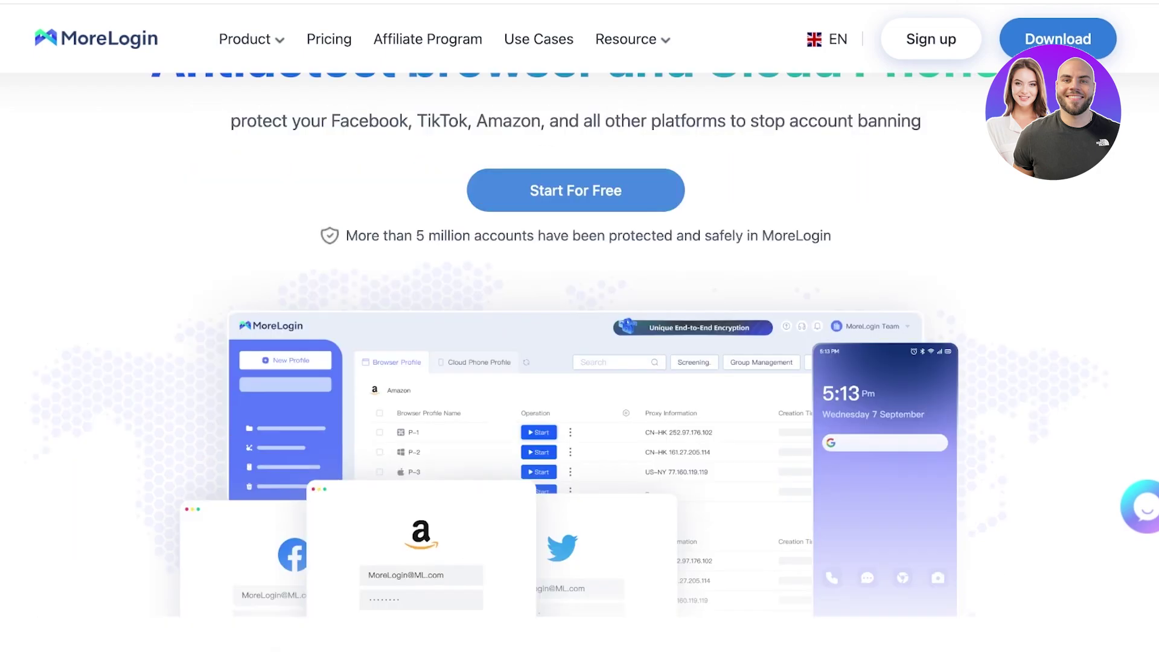
pyautogui.scroll(-10, 579, 362)
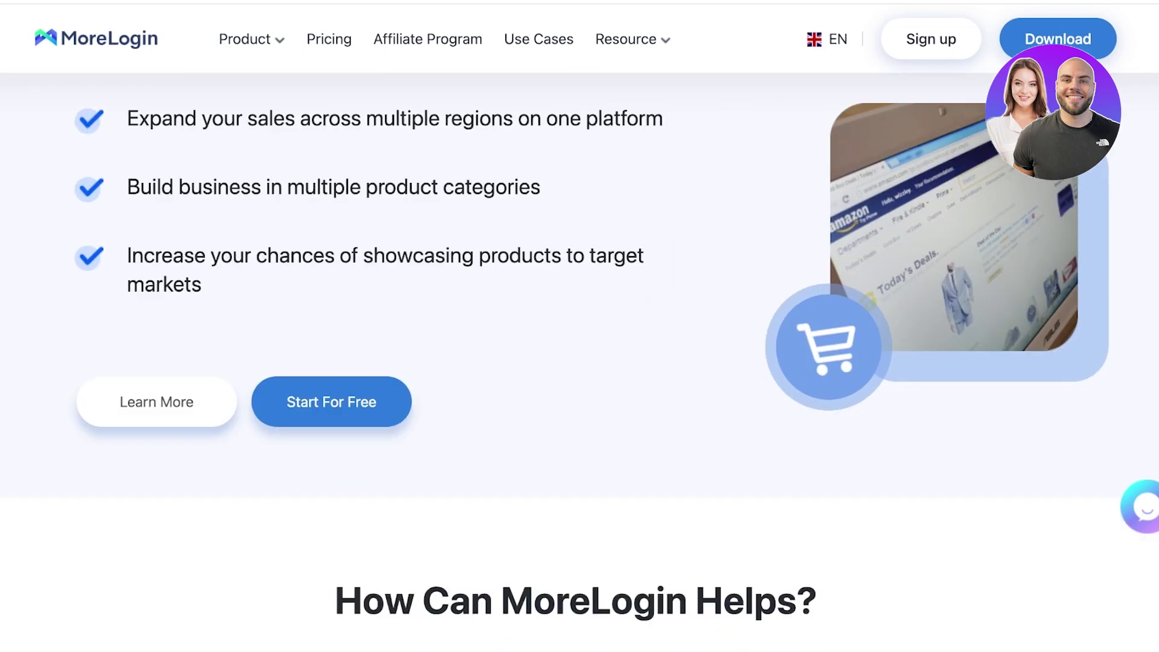
pyautogui.scroll(-15, 860, 338)
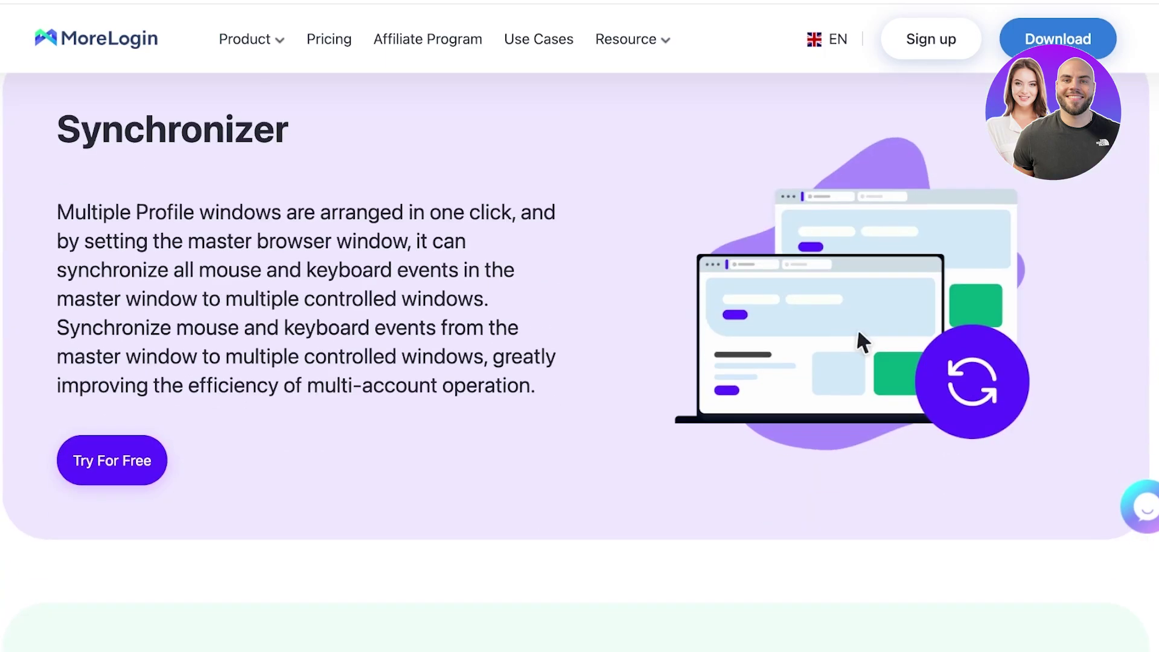
pyautogui.scroll(-10, 579, 362)
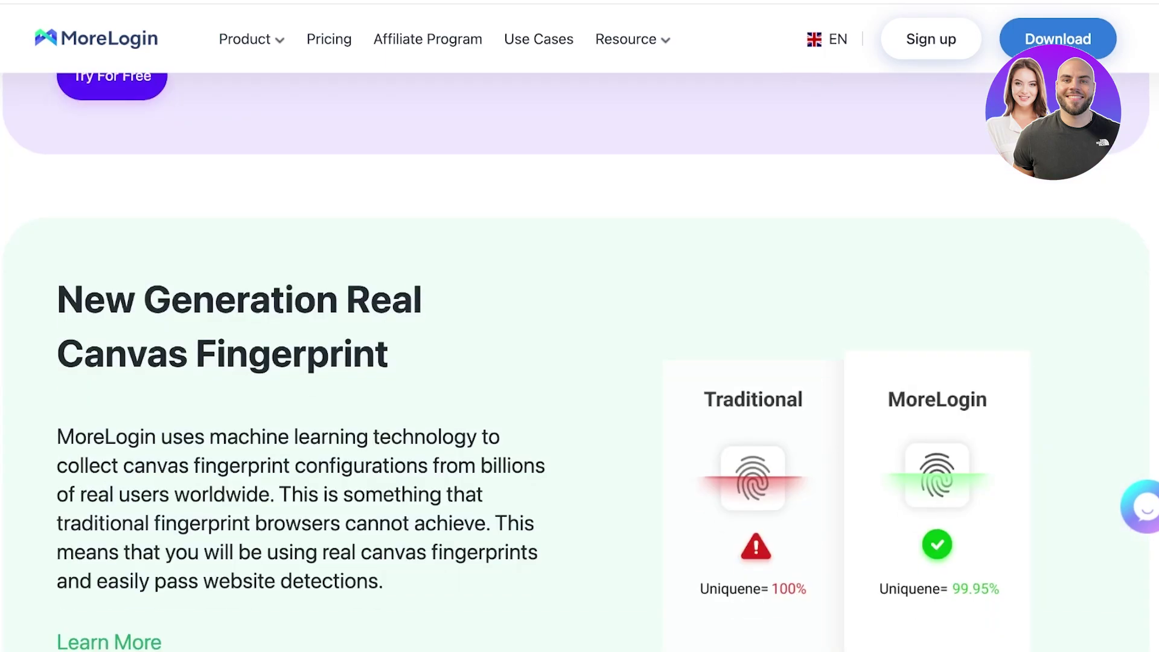
pyautogui.scroll(-8, 579, 362)
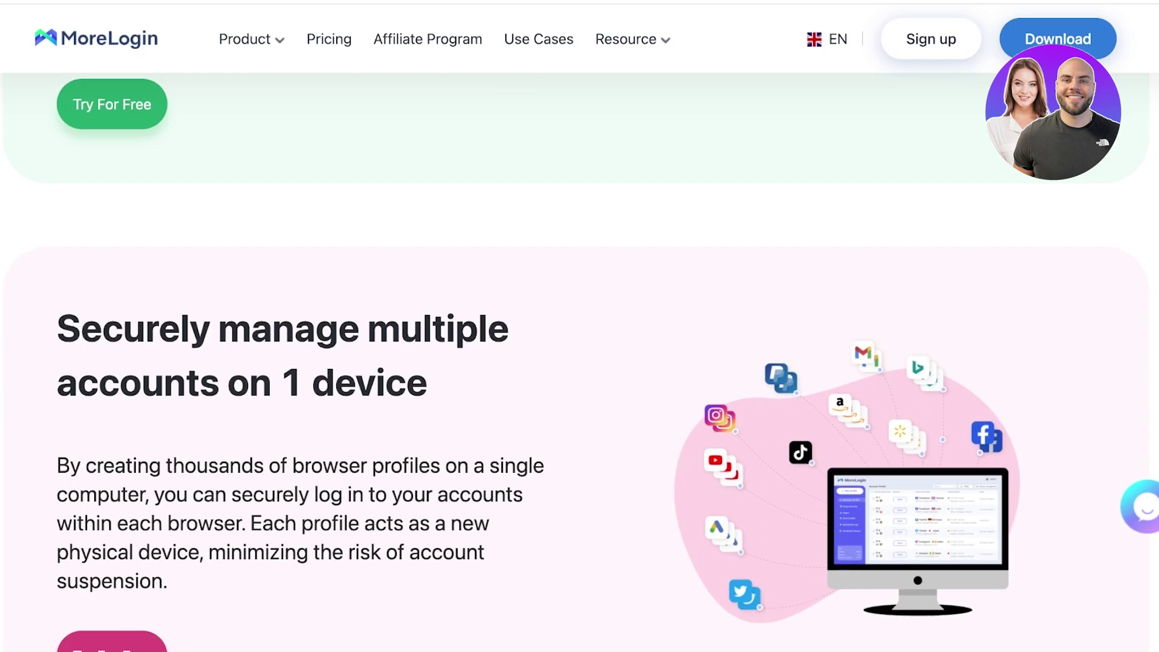
pyautogui.scroll(-8, 580, 362)
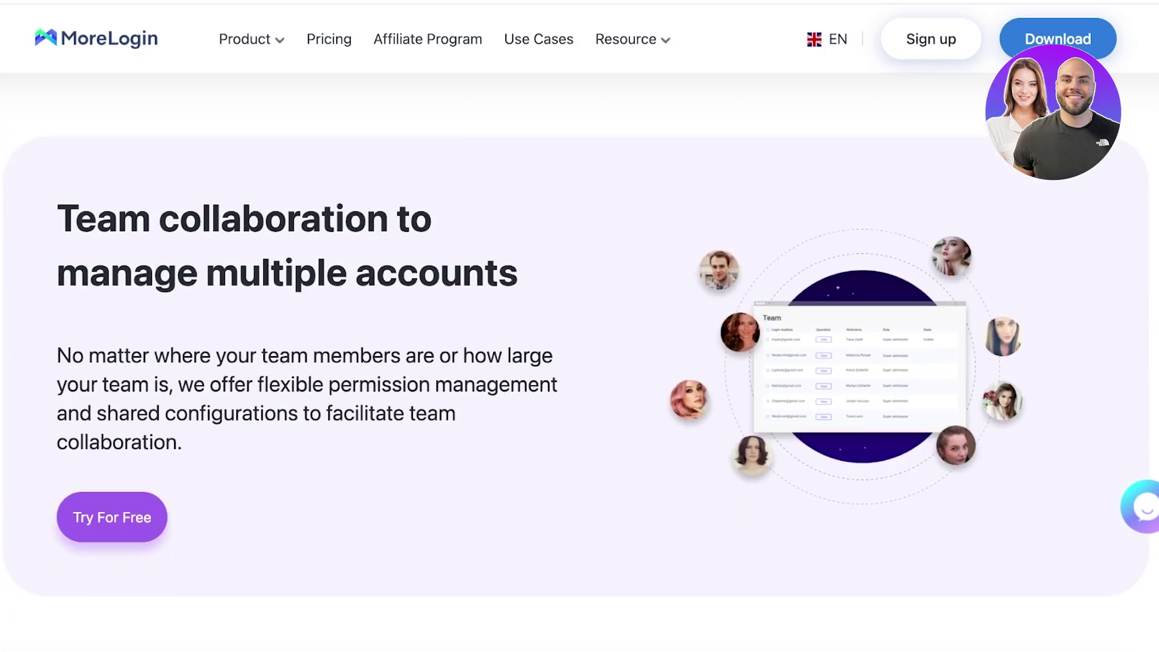
pyautogui.scroll(-5, 579, 362)
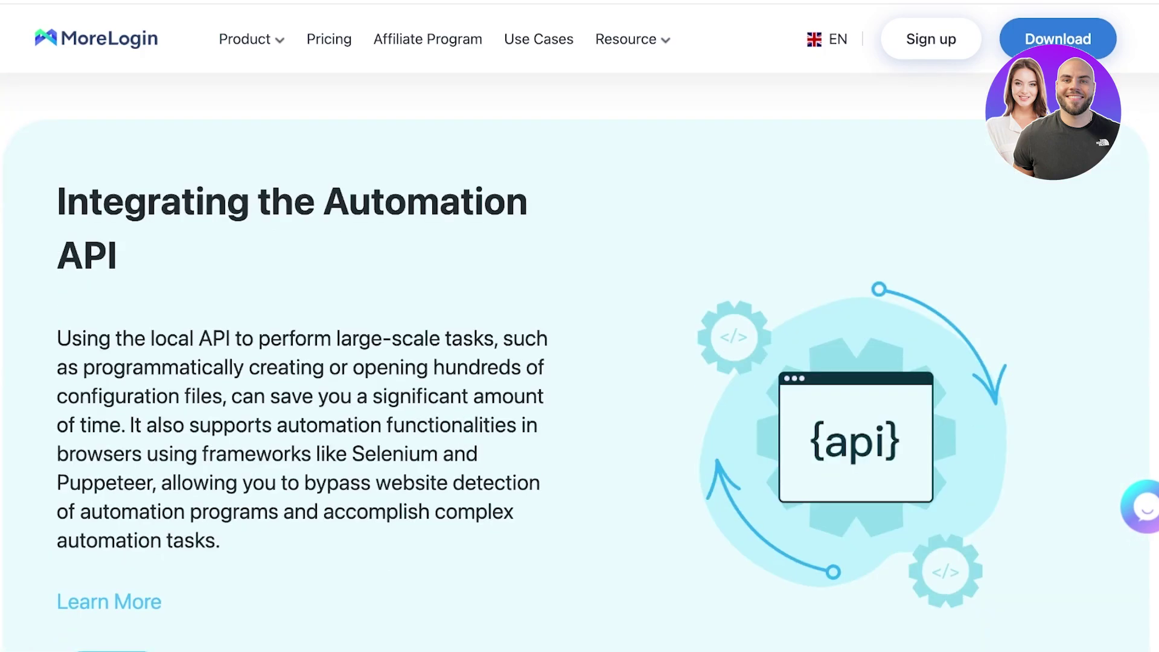
pyautogui.scroll(20, 580, 362)
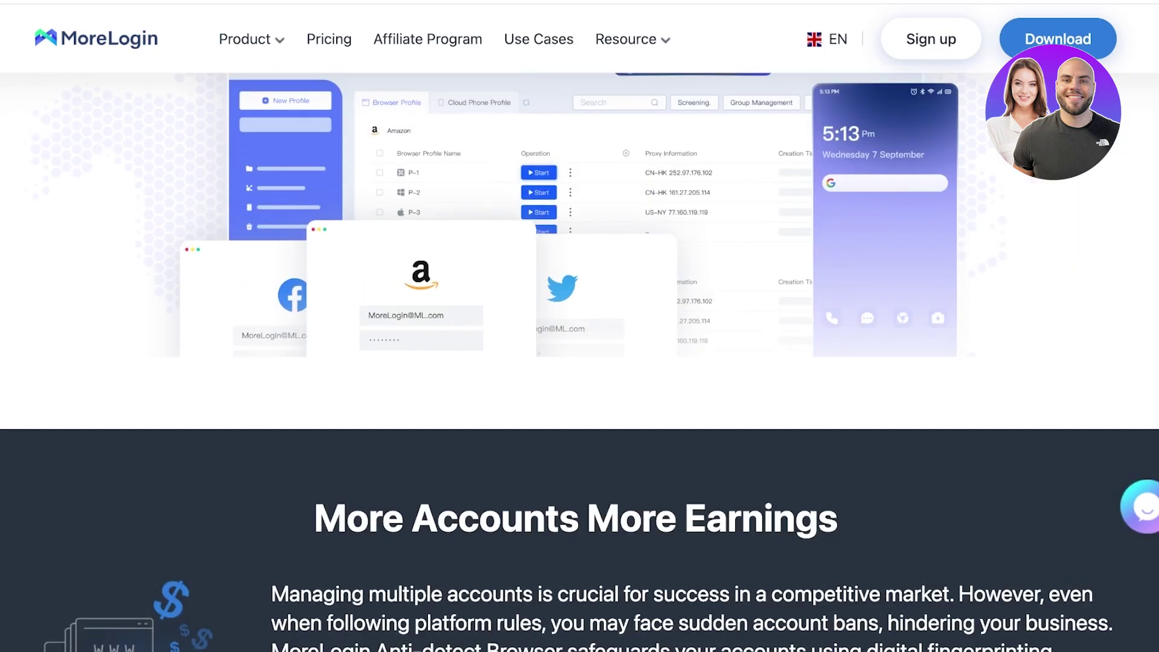
pyautogui.scroll(7, 580, 362)
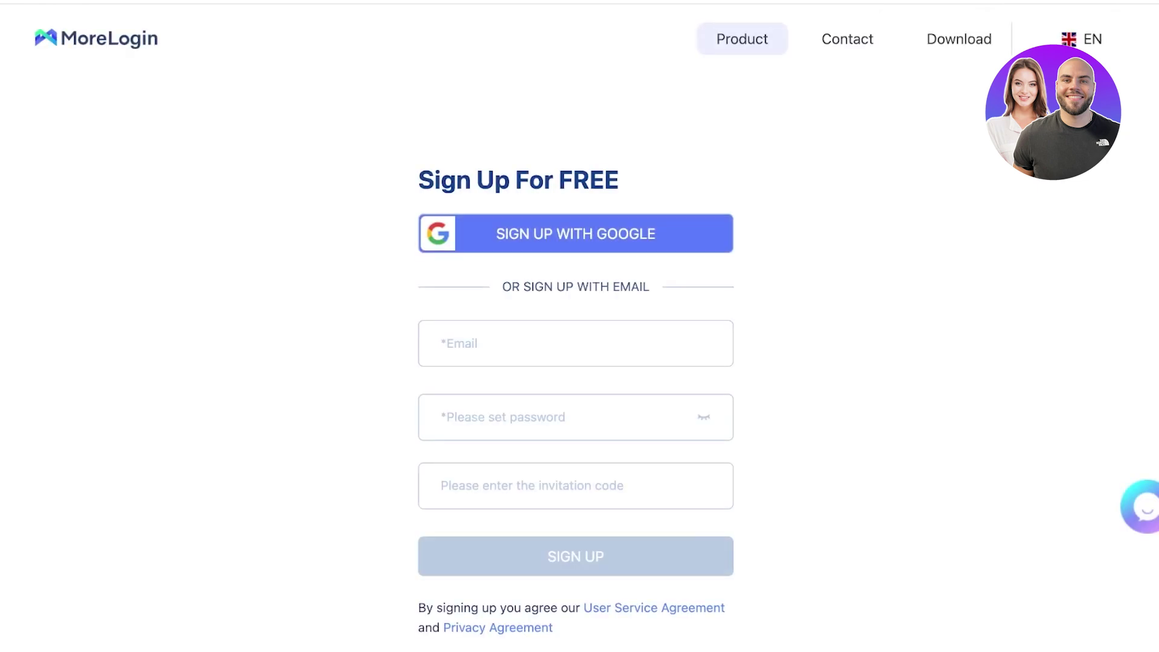
pyautogui.click(442, 343)
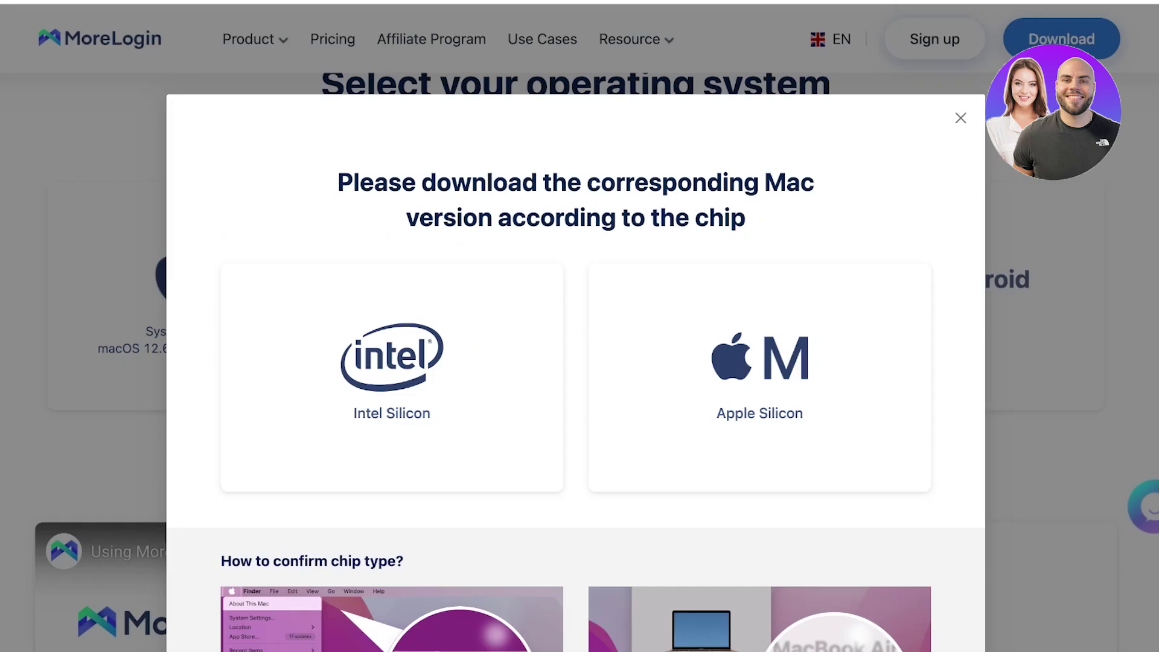
# Download the Mac version of MoreLogin for Apple Silicon
pyautogui.scroll(-3, 576, 362)
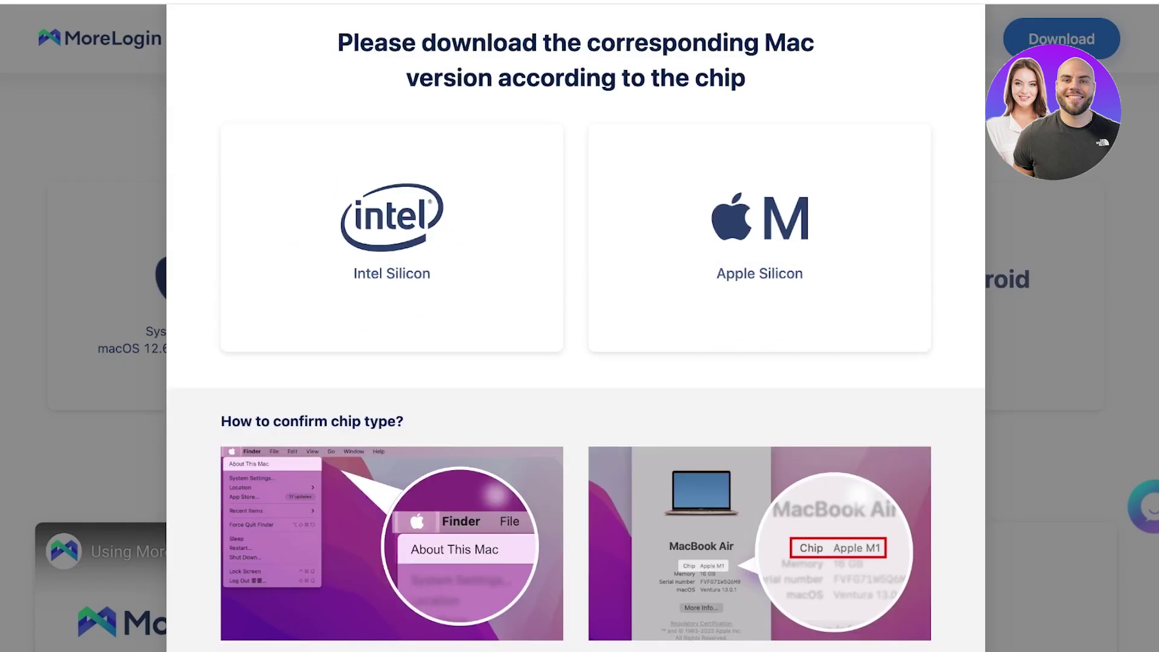
pyautogui.scroll(3, 576, 362)
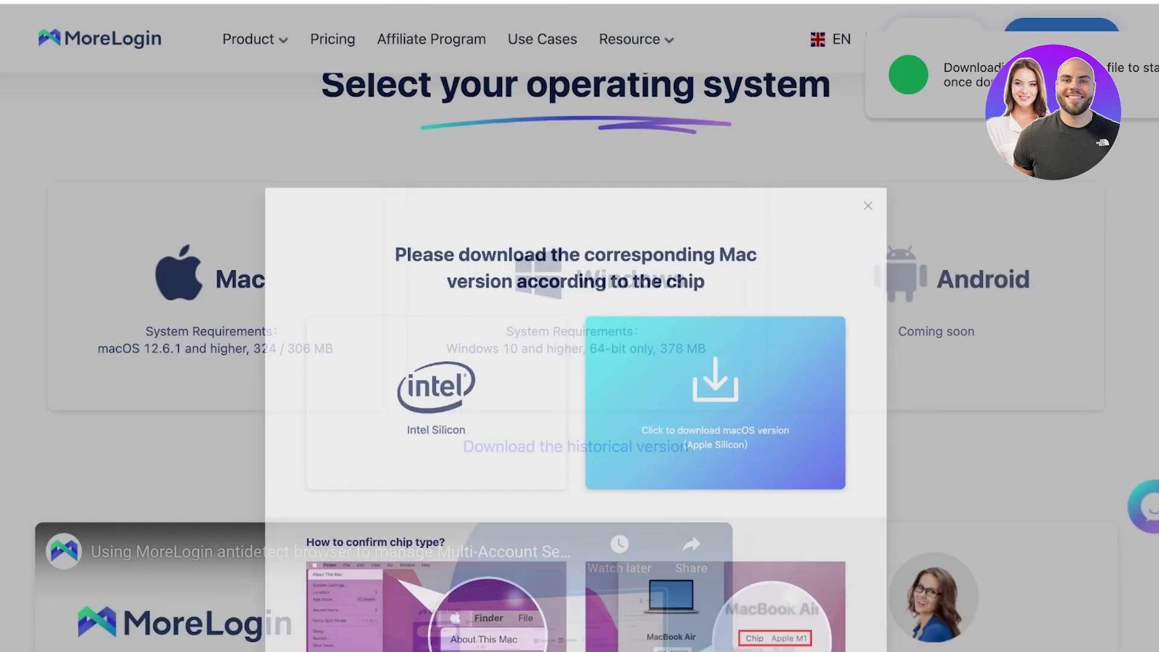
pyautogui.click(694, 362)
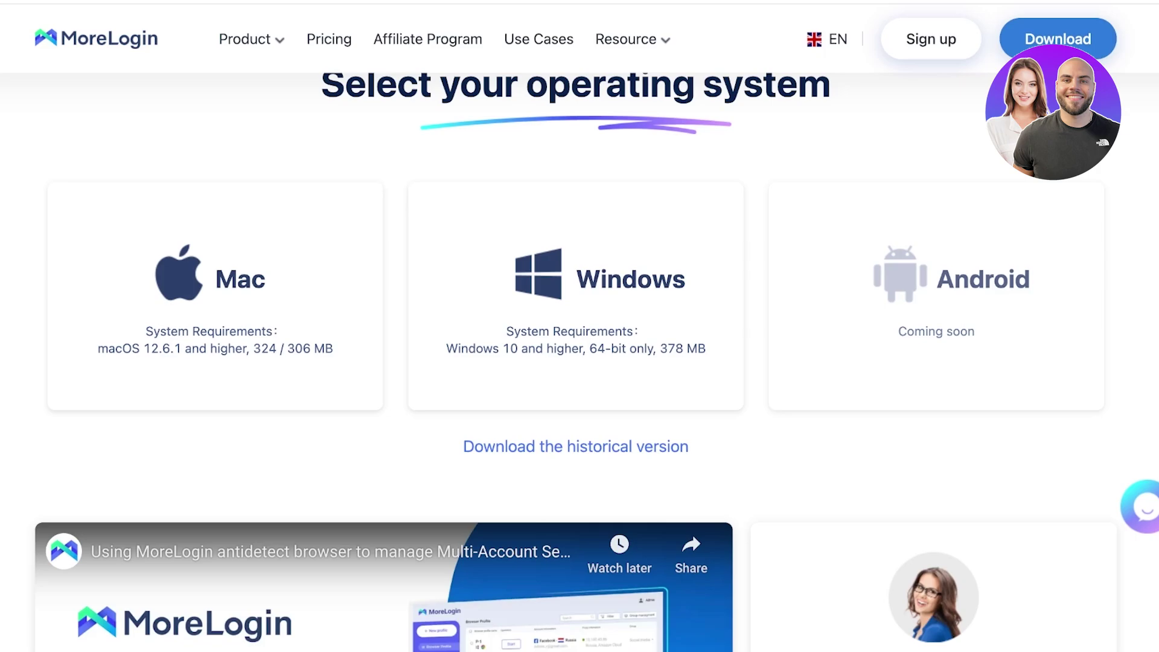
# Scroll through the monthly pricing plans: Free at $0, Pro at $9, and Custom
pyautogui.scroll(-2, 579, 362)
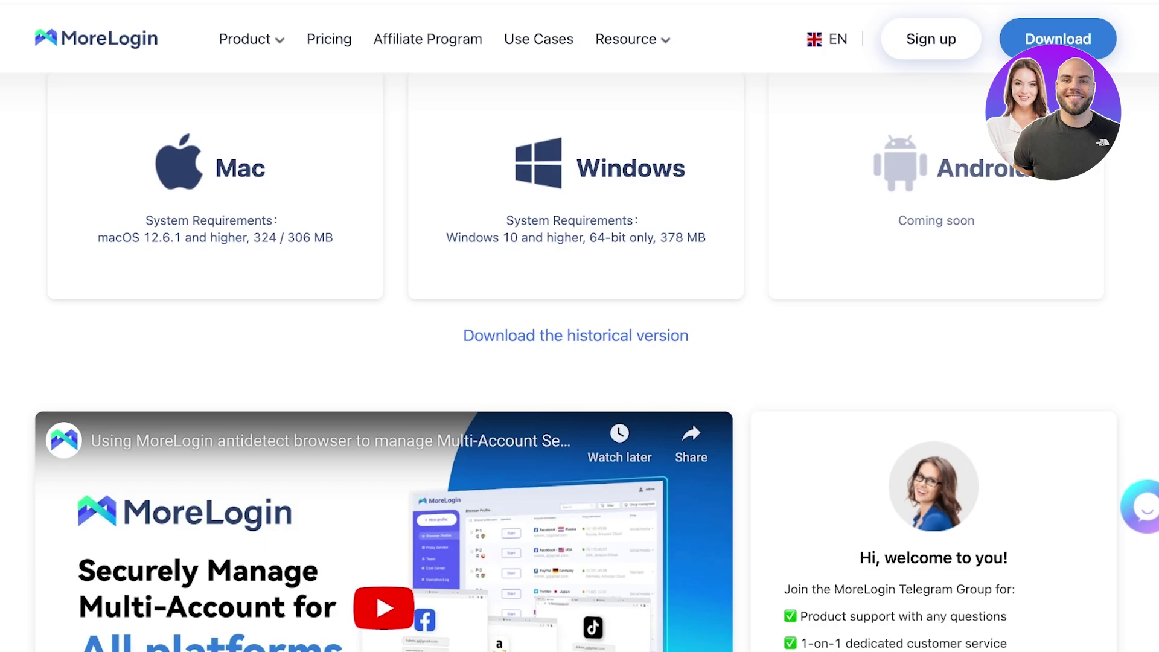
pyautogui.scroll(3, 215, 374)
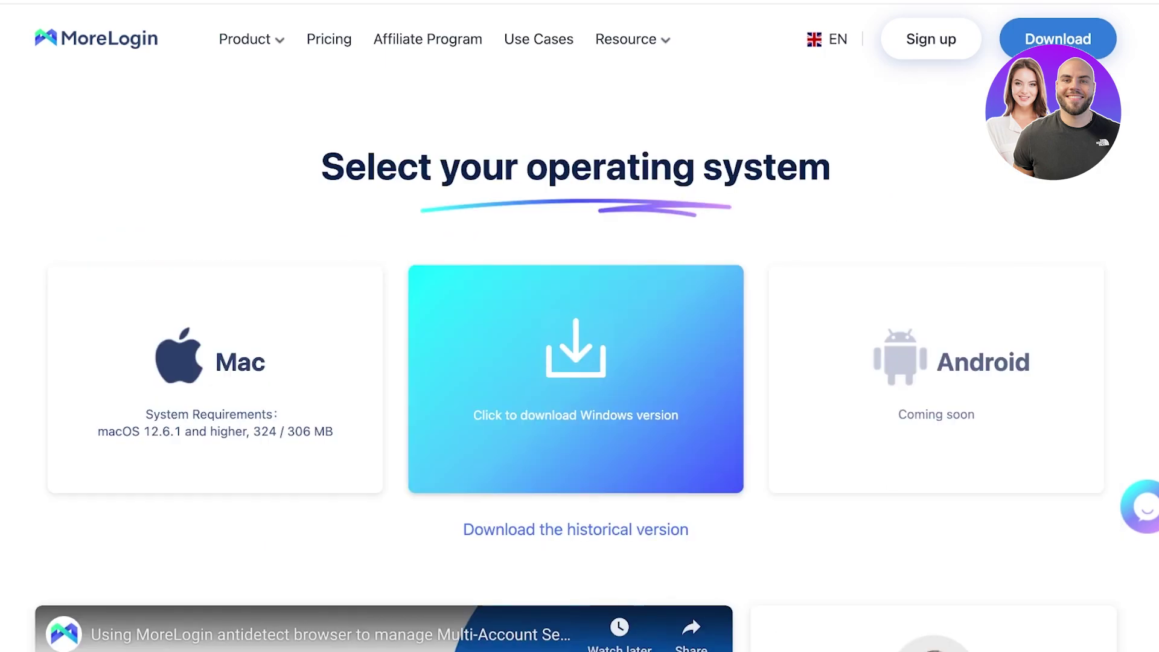
pyautogui.scroll(-6, 389, 395)
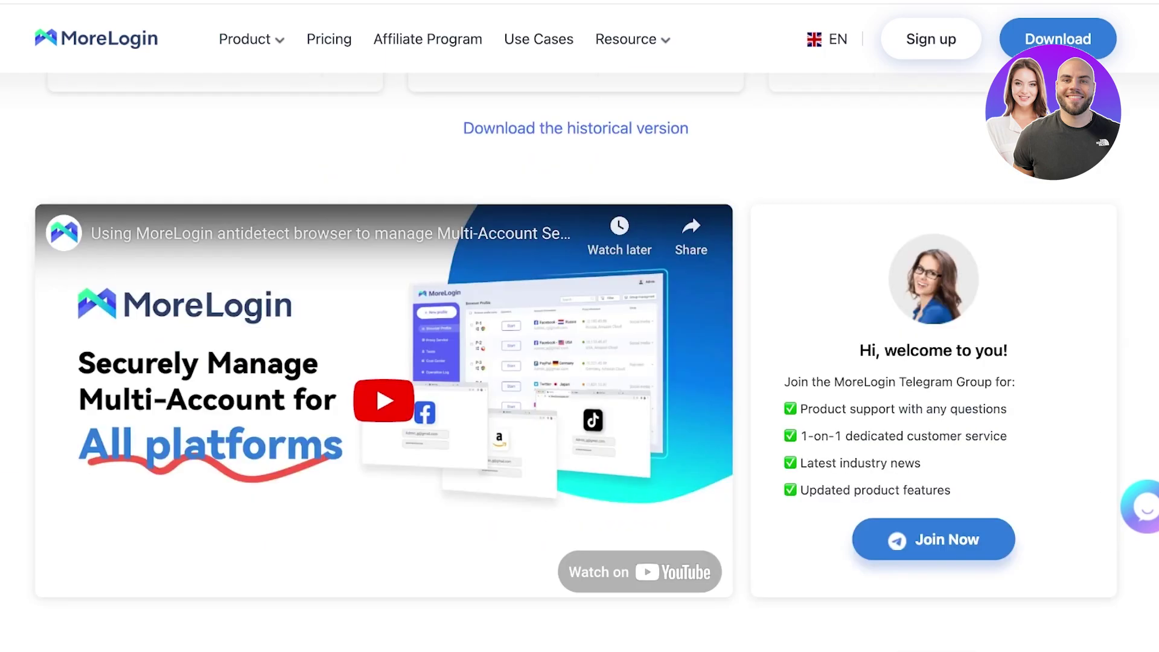
pyautogui.scroll(-10, 579, 363)
pyautogui.scroll(5, 579, 362)
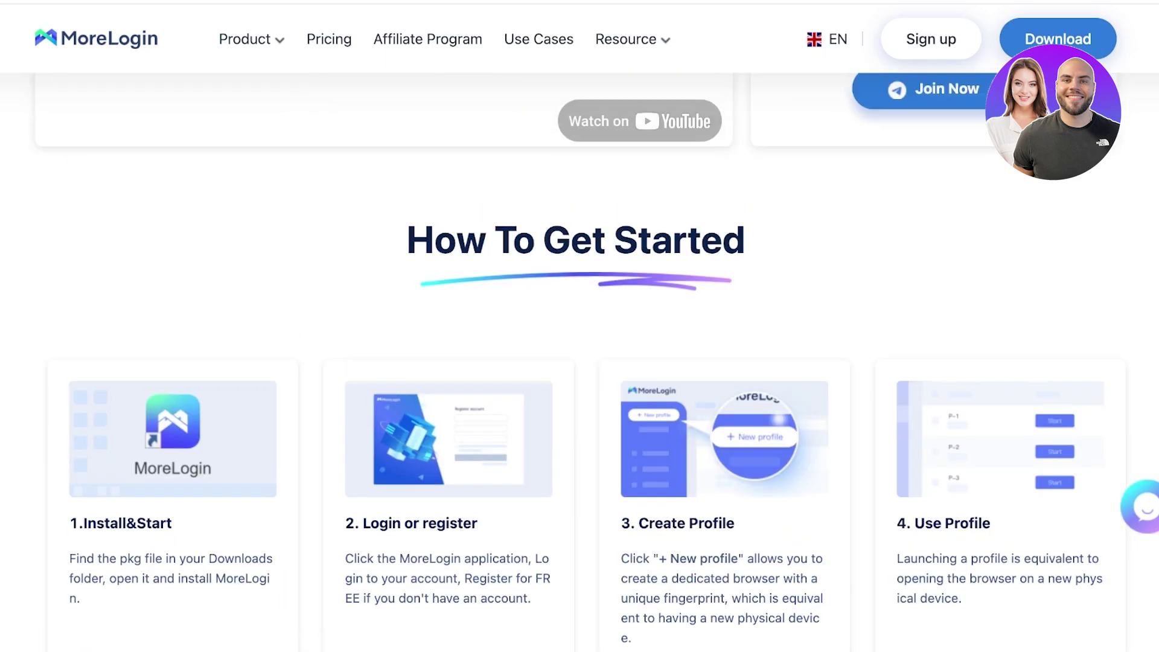
pyautogui.scroll(-8, 580, 363)
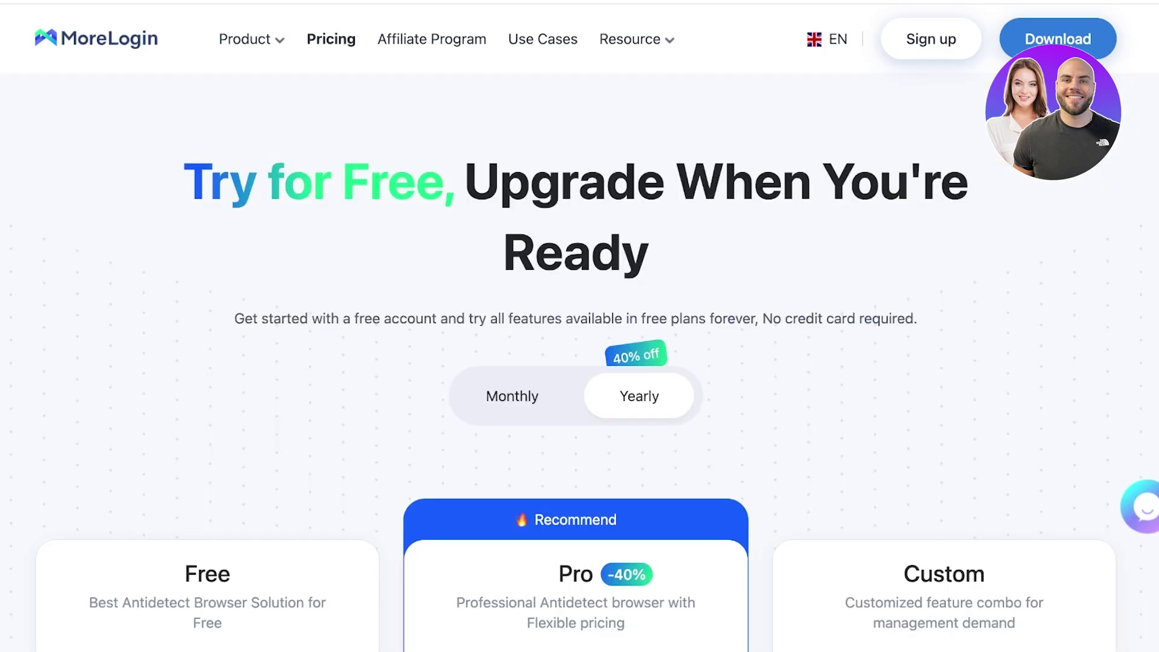
pyautogui.scroll(-2, 579, 362)
pyautogui.click(512, 269)
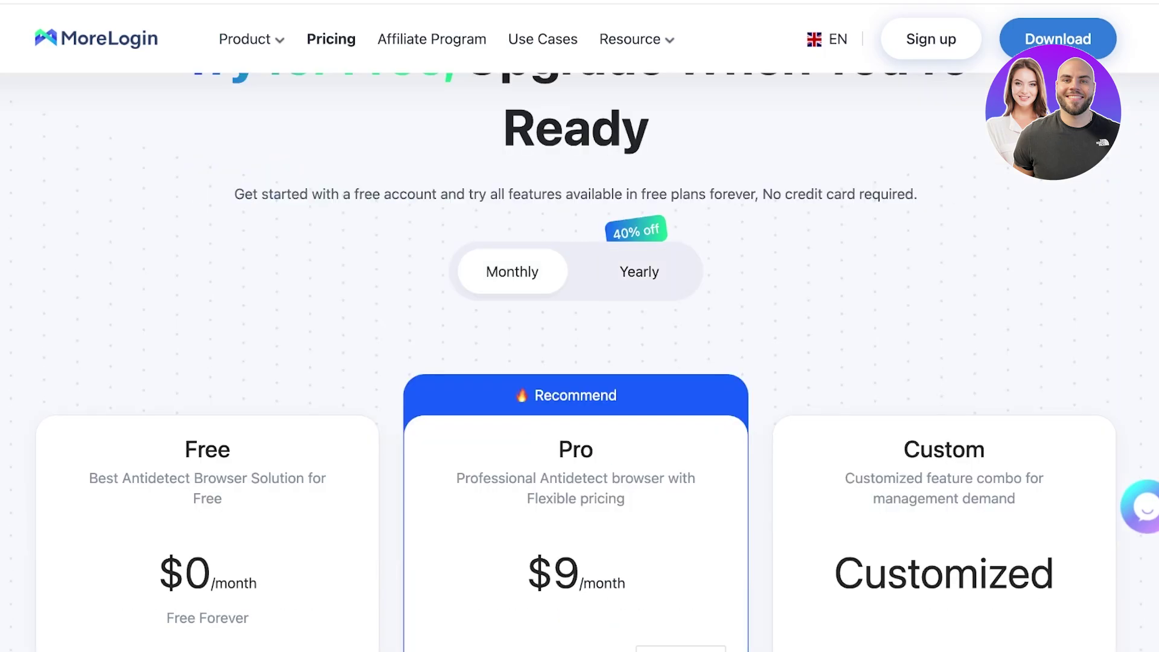
pyautogui.scroll(-5, 579, 362)
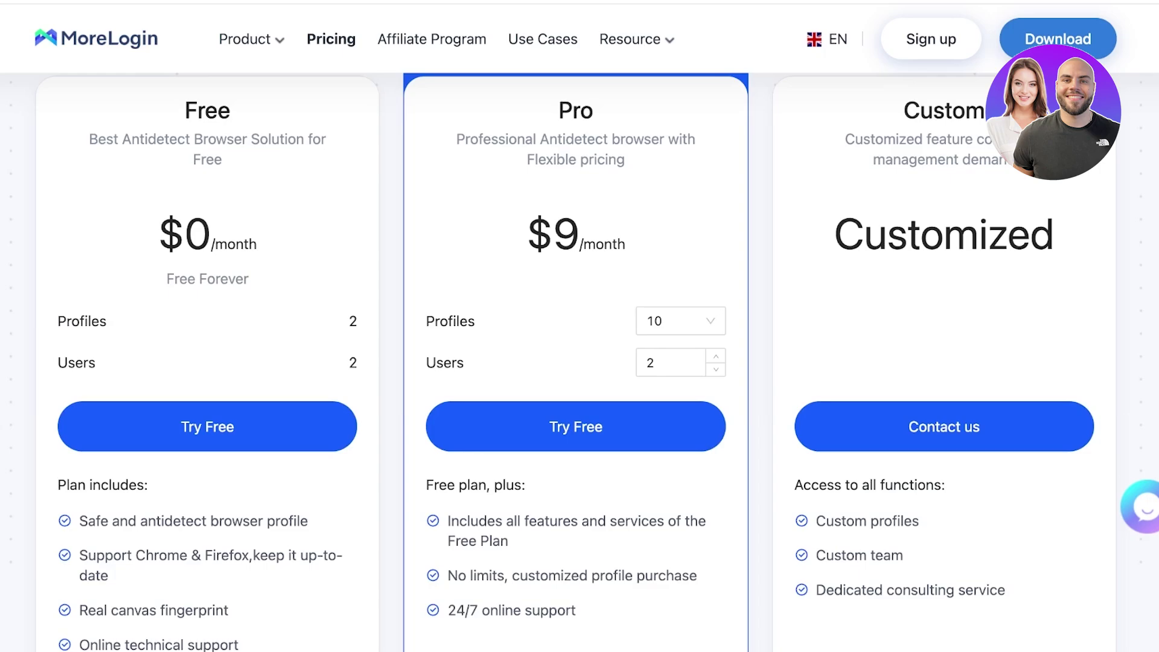
pyautogui.scroll(-3, 579, 363)
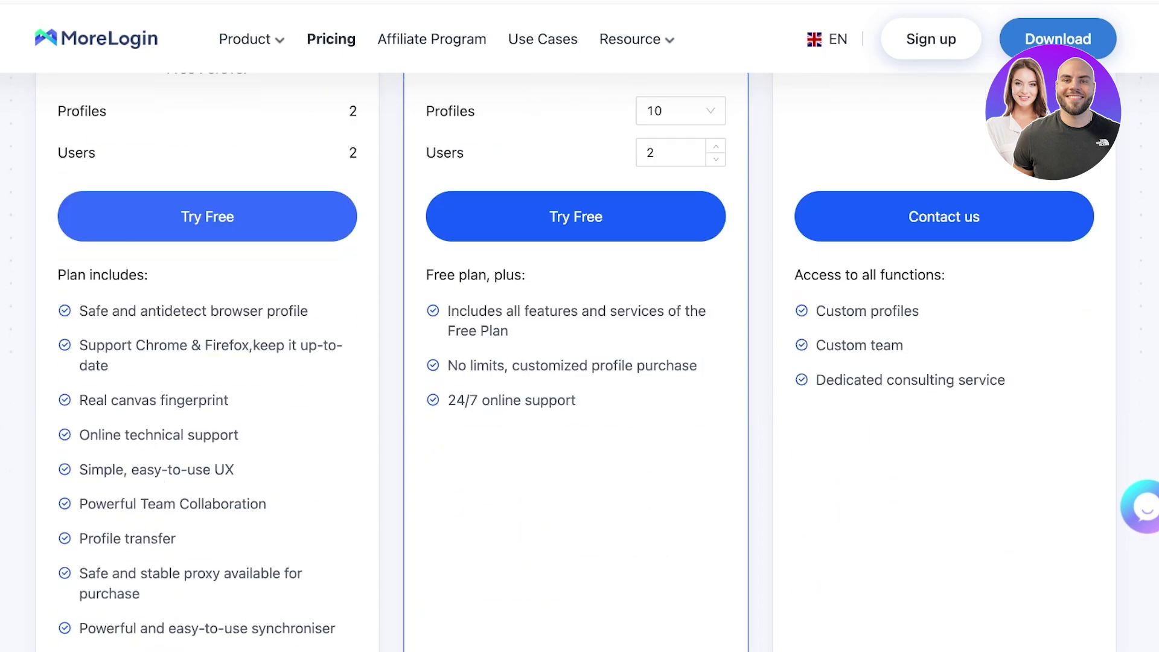
pyautogui.scroll(-1, 580, 362)
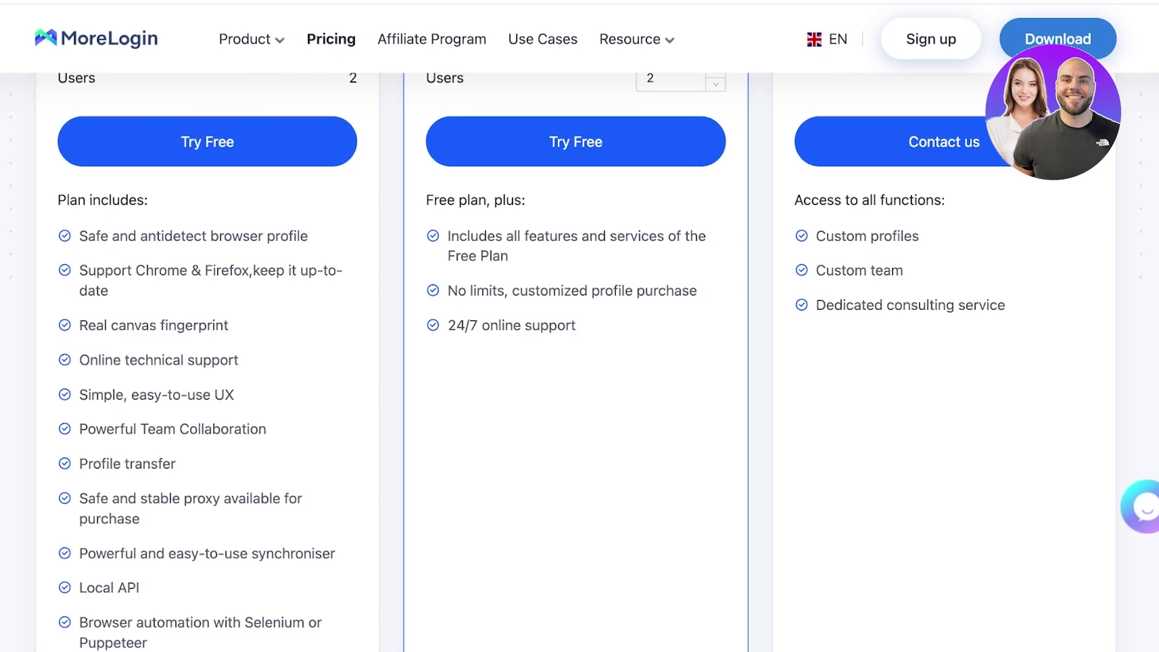
pyautogui.scroll(-1, 579, 362)
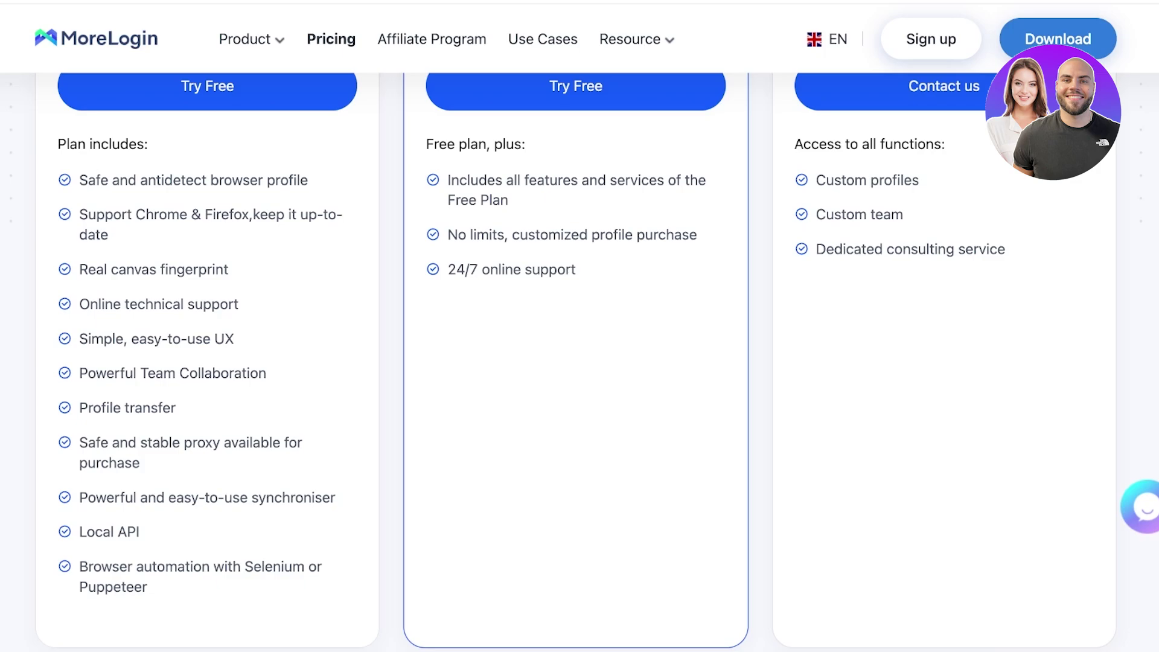
pyautogui.scroll(6, 579, 362)
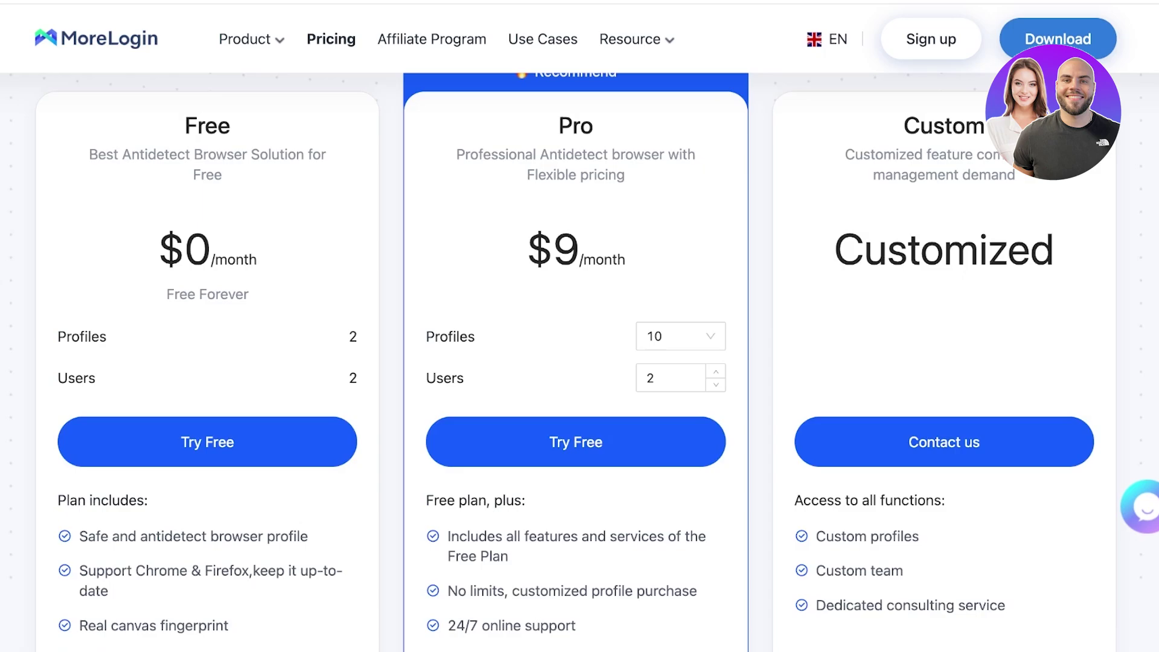
pyautogui.click(680, 336)
pyautogui.click(651, 370)
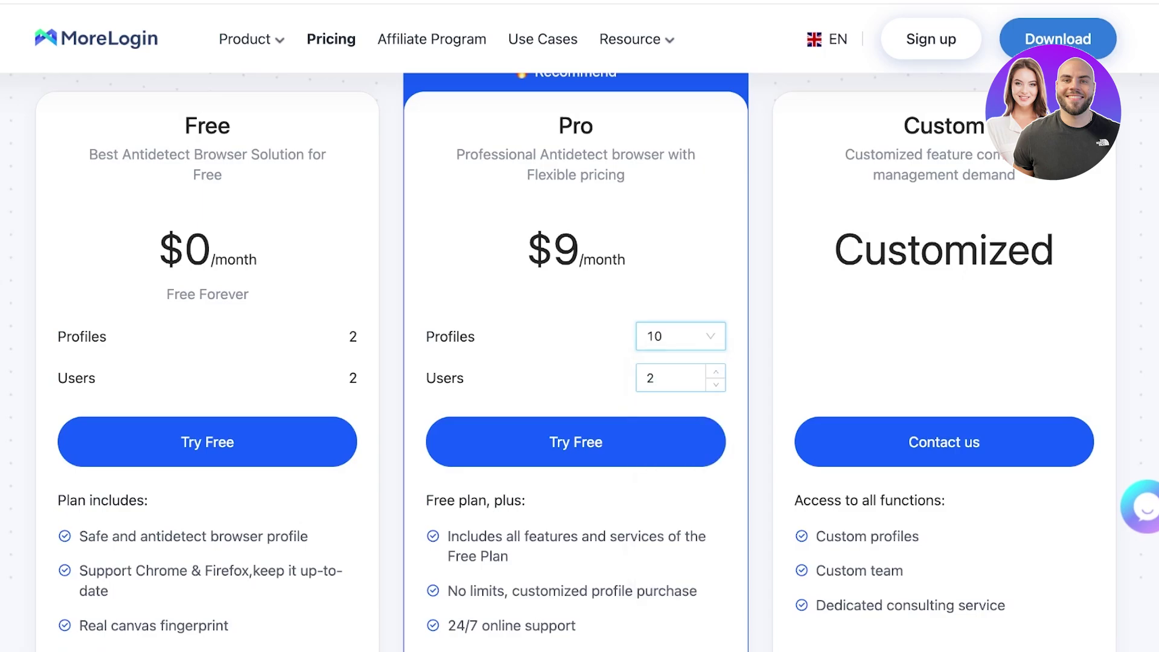
pyautogui.scroll(-1, 580, 362)
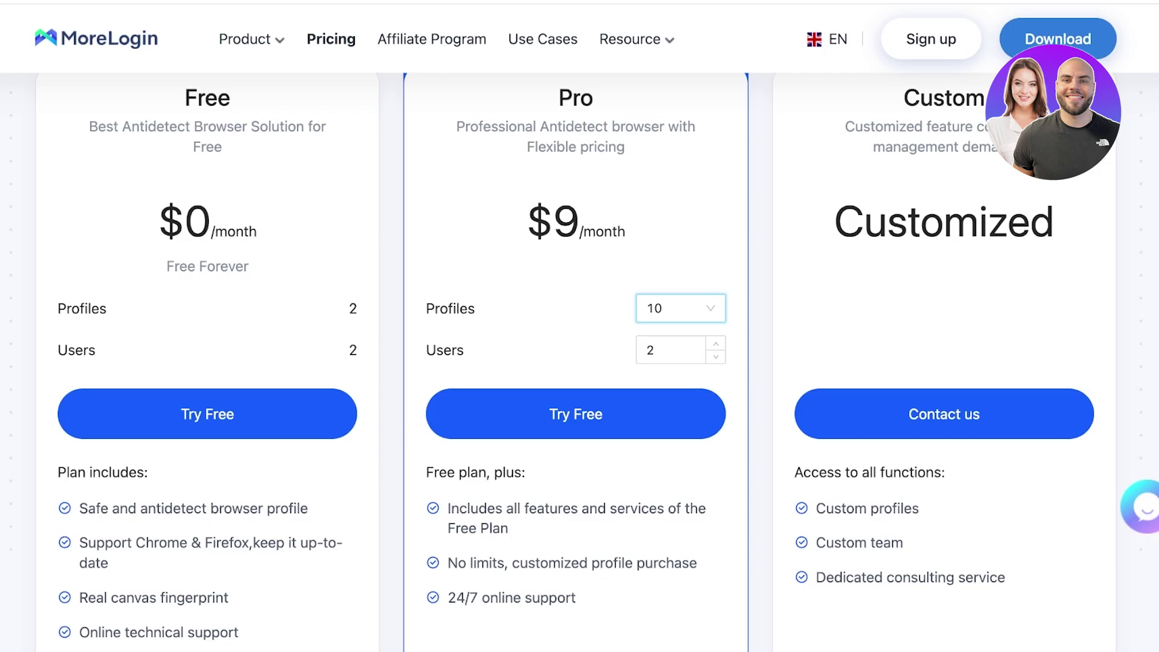
pyautogui.scroll(3, 579, 362)
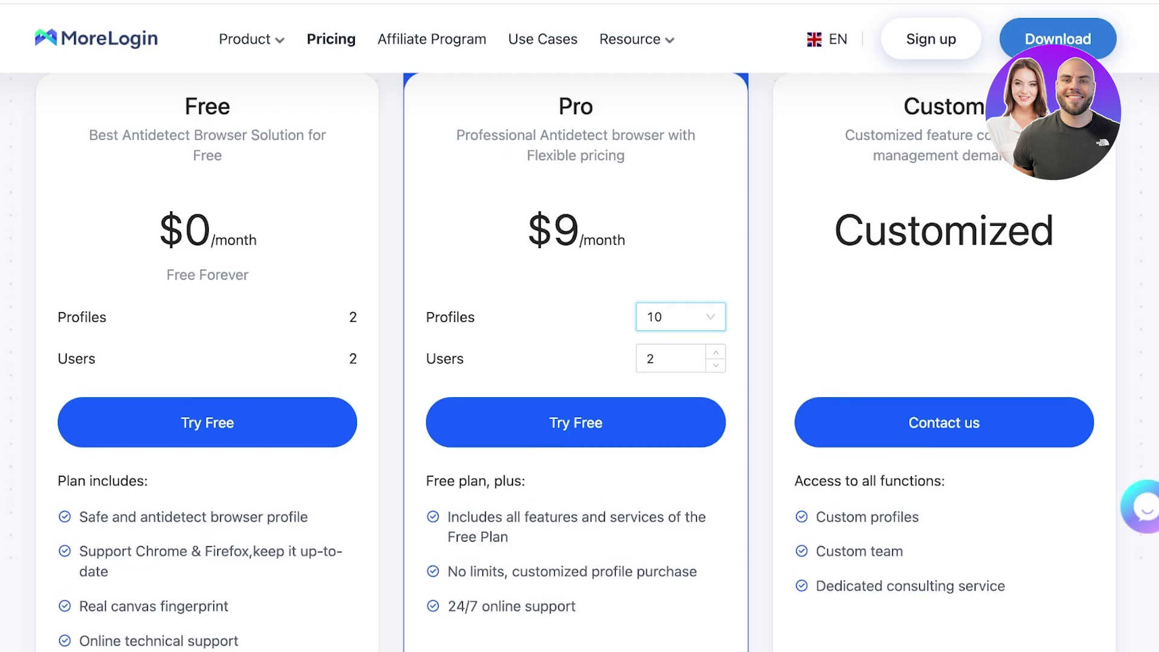
pyautogui.scroll(-10, 580, 362)
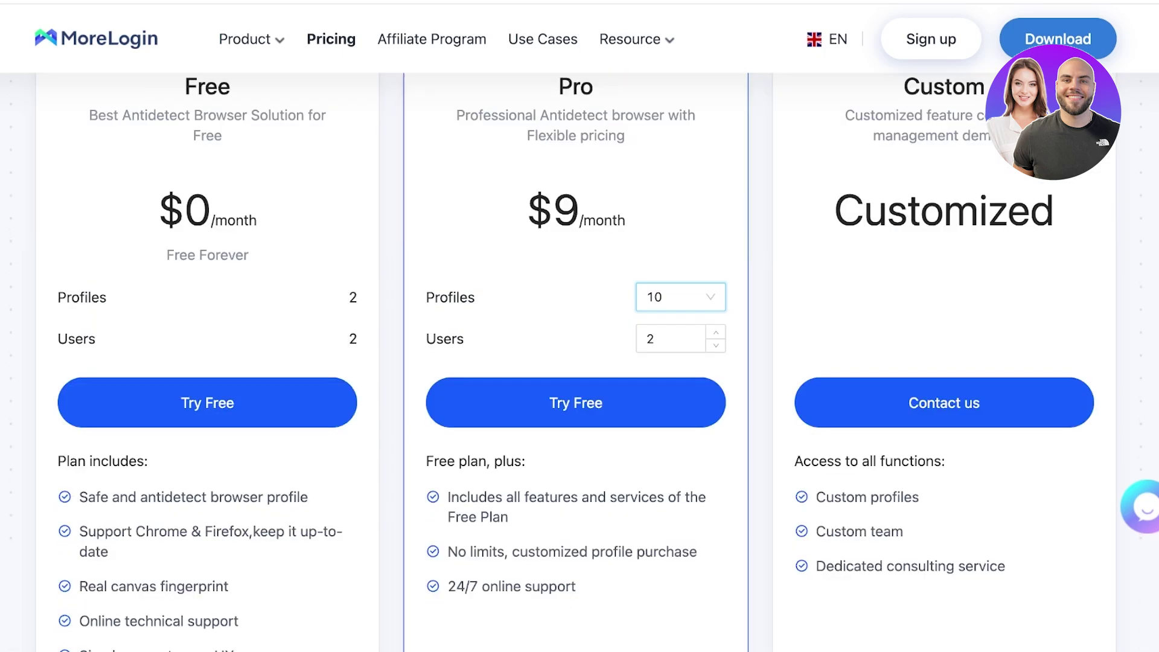
pyautogui.scroll(7, 579, 362)
pyautogui.scroll(3, 580, 362)
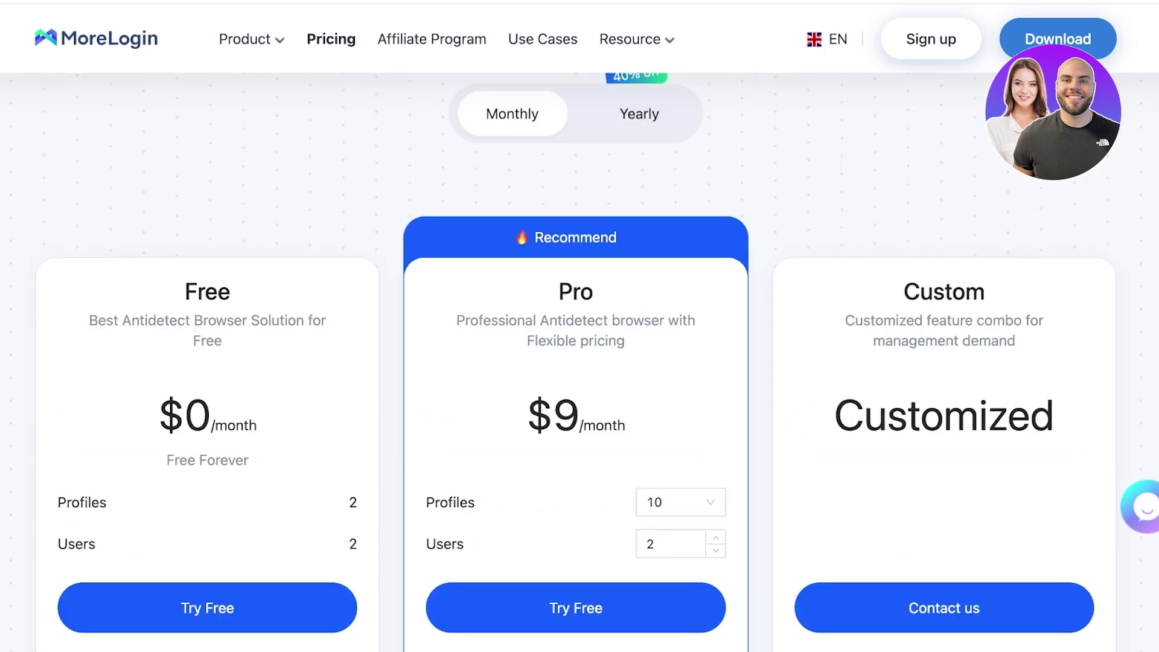
pyautogui.click(681, 502)
pyautogui.scroll(-9, 680, 501)
pyautogui.click(666, 211)
pyautogui.scroll(4, 579, 325)
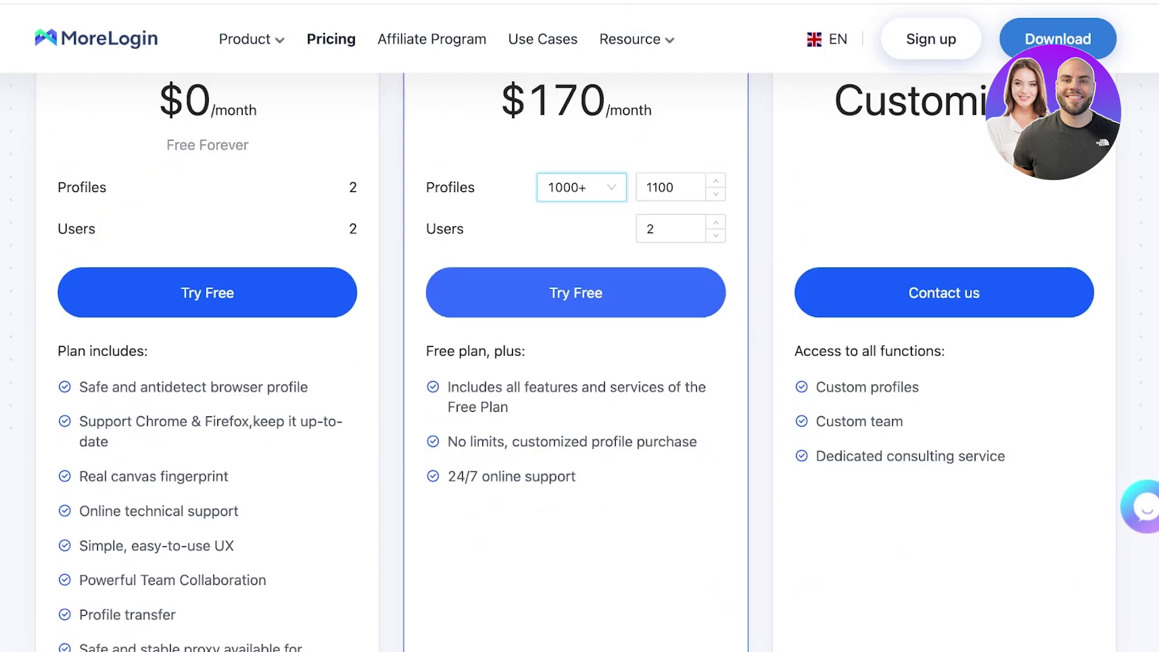
pyautogui.scroll(2, 579, 326)
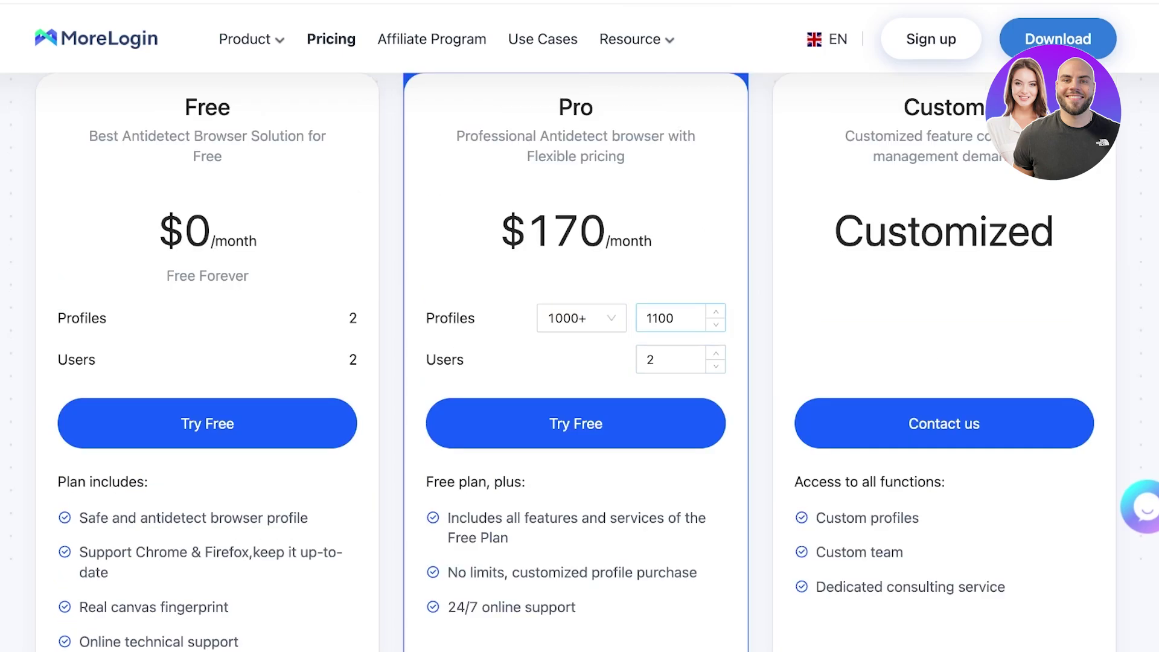
pyautogui.click(580, 318)
pyautogui.click(555, 411)
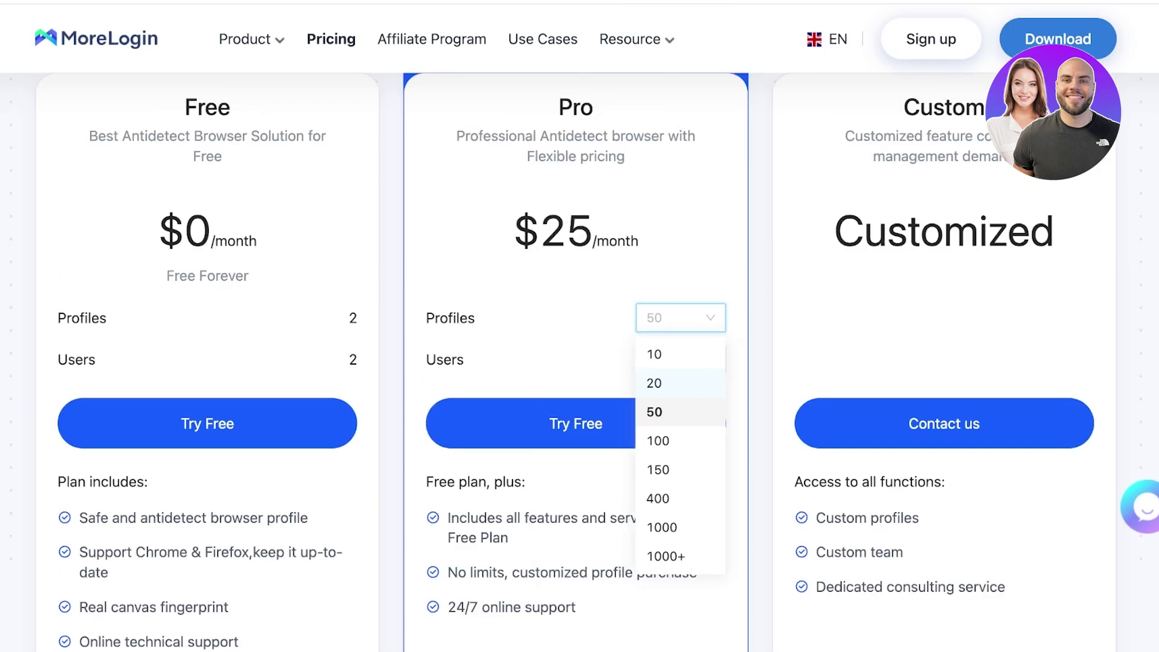
pyautogui.click(681, 317)
pyautogui.click(658, 440)
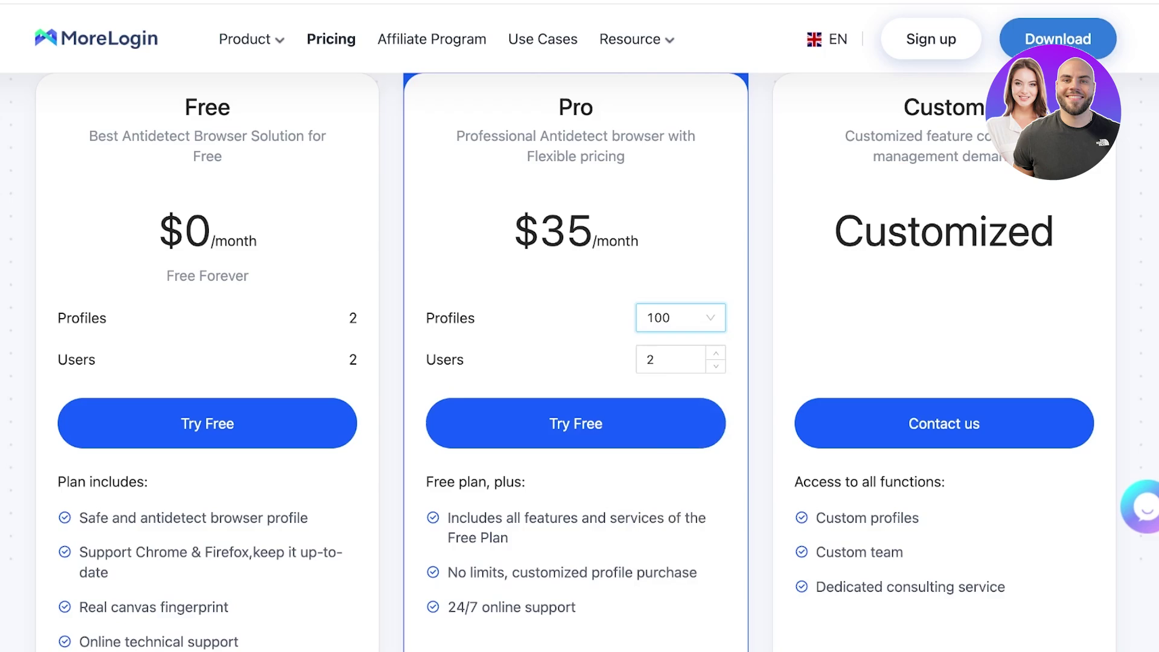
pyautogui.click(681, 317)
pyautogui.click(654, 354)
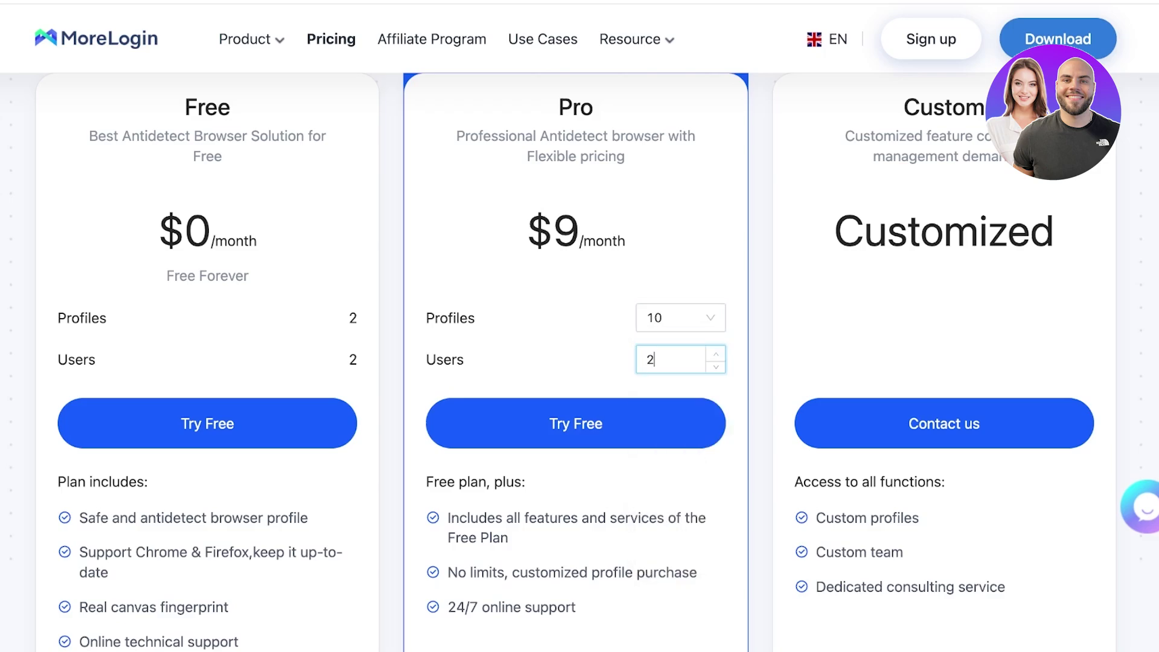
pyautogui.press('BackSpace')
pyautogui.write('7')
pyautogui.press('Down')
pyautogui.press('Down')
pyautogui.press('Down')
pyautogui.press('Down')
pyautogui.press('Down')
pyautogui.scroll(5, 579, 326)
pyautogui.click(639, 195)
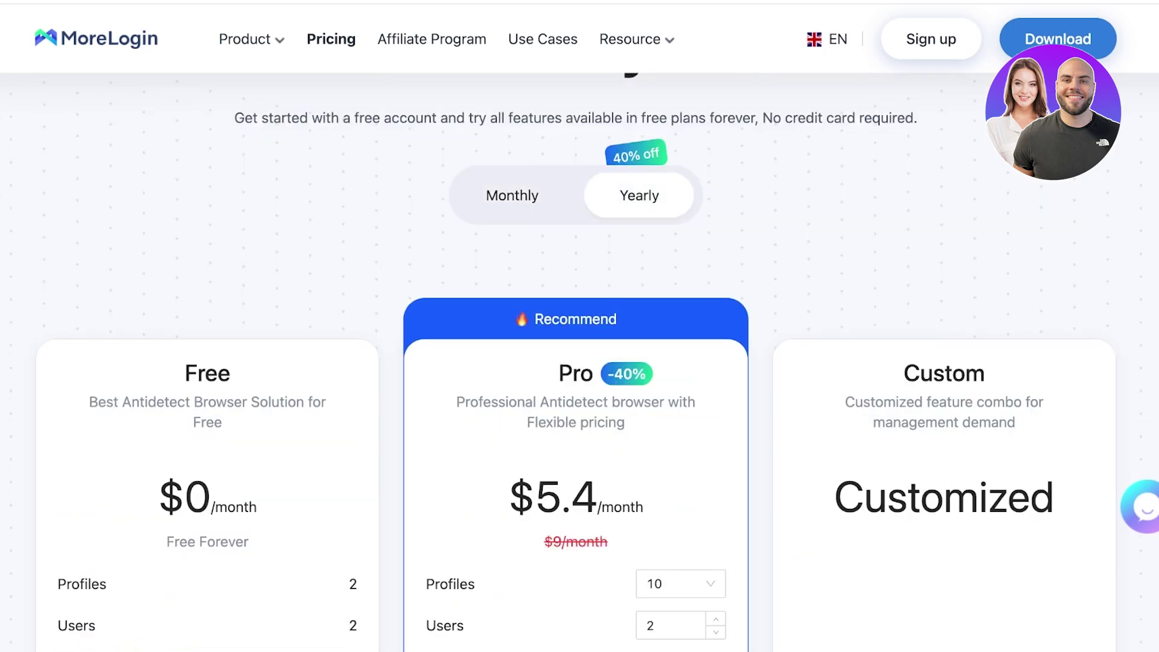
pyautogui.scroll(-3, 580, 362)
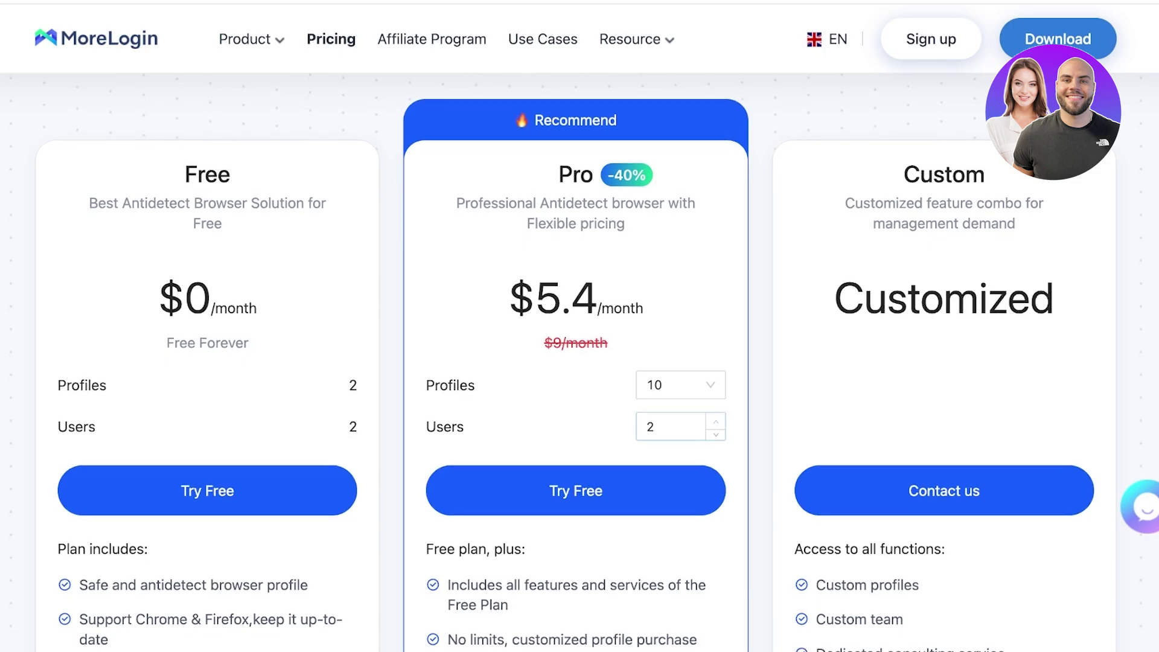
pyautogui.click(679, 387)
pyautogui.click(655, 478)
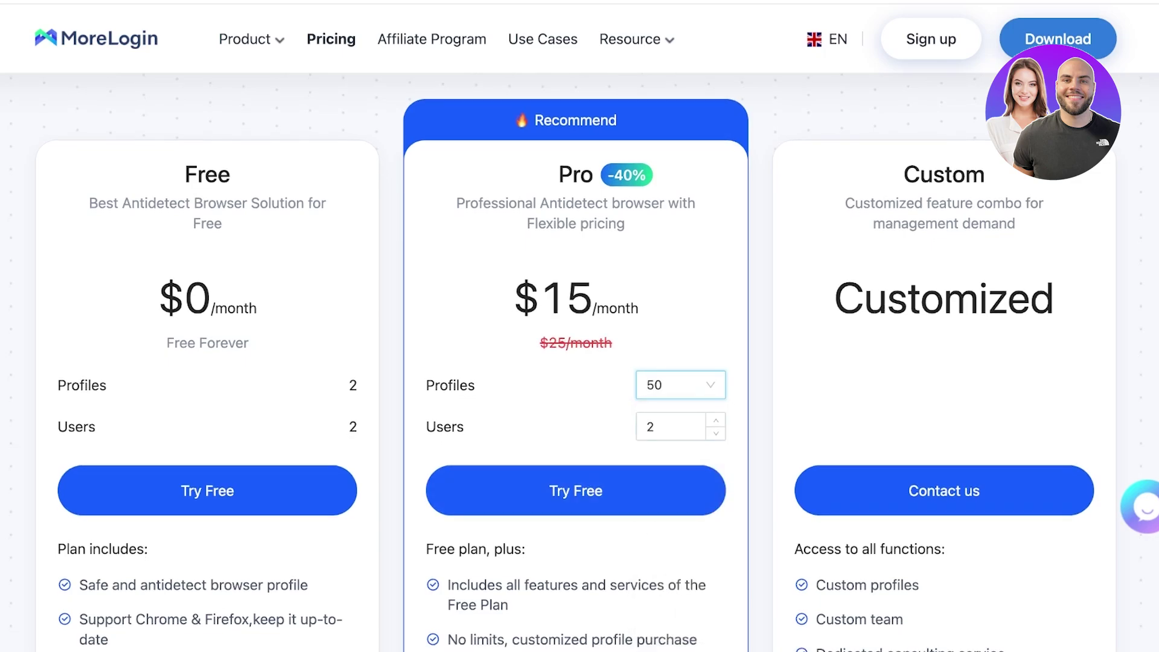
pyautogui.click(679, 385)
pyautogui.click(654, 419)
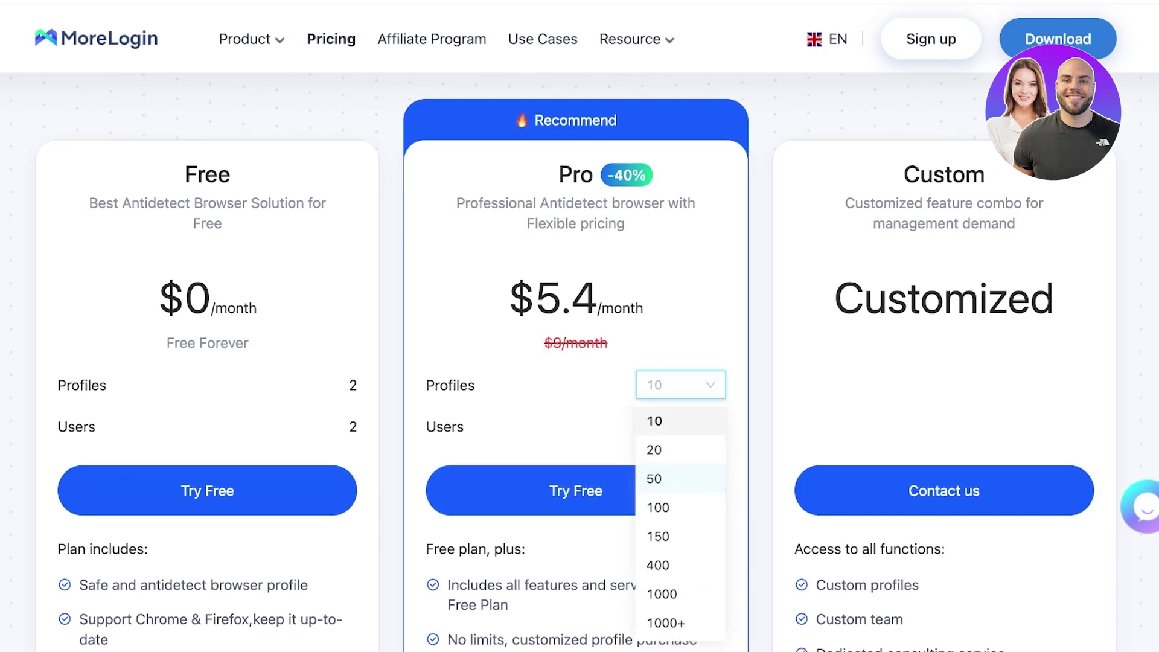
pyautogui.scroll(4, 580, 362)
pyautogui.scroll(-4, 580, 362)
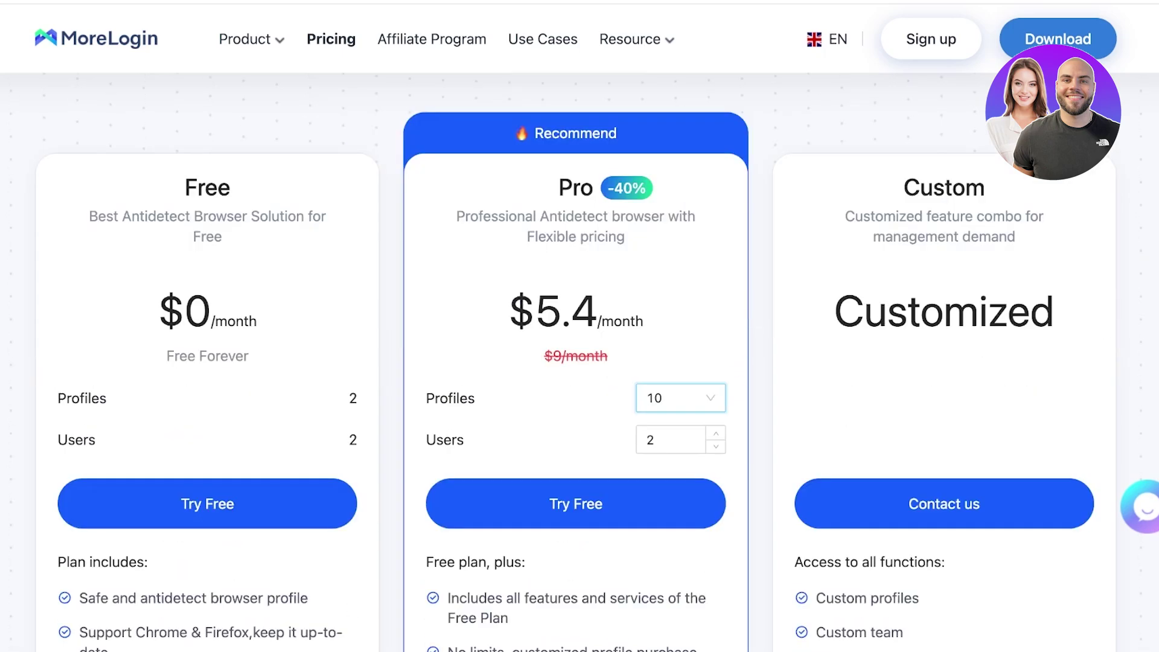
pyautogui.scroll(6, 579, 362)
pyautogui.scroll(-8, 579, 362)
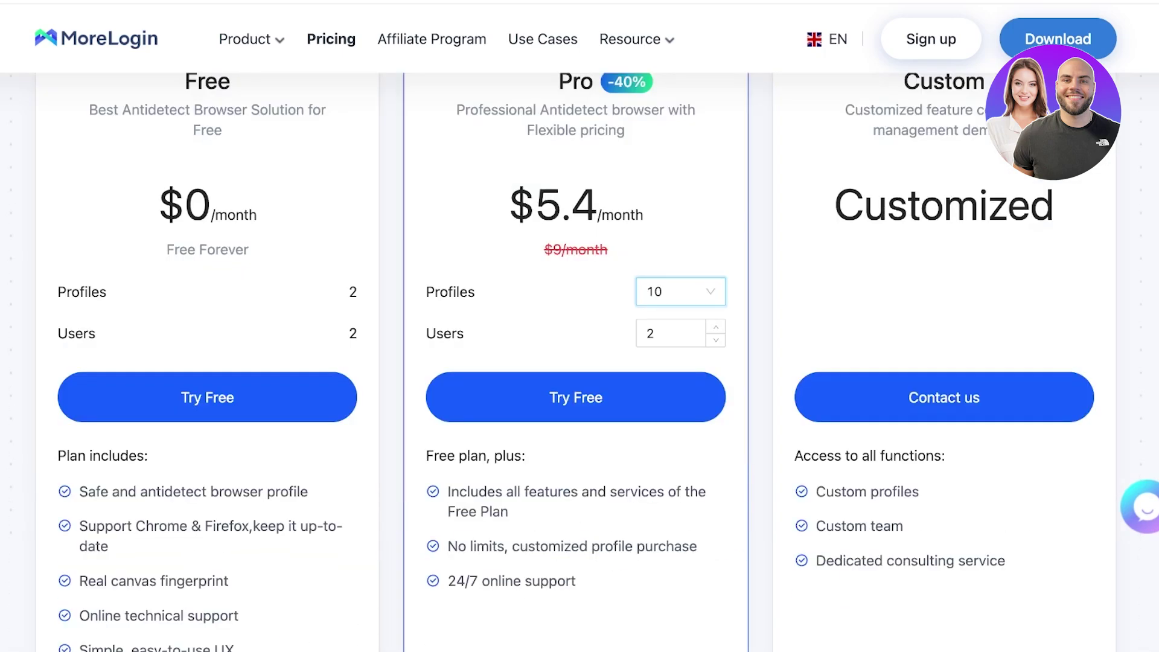
pyautogui.scroll(4, 579, 362)
pyautogui.click(512, 137)
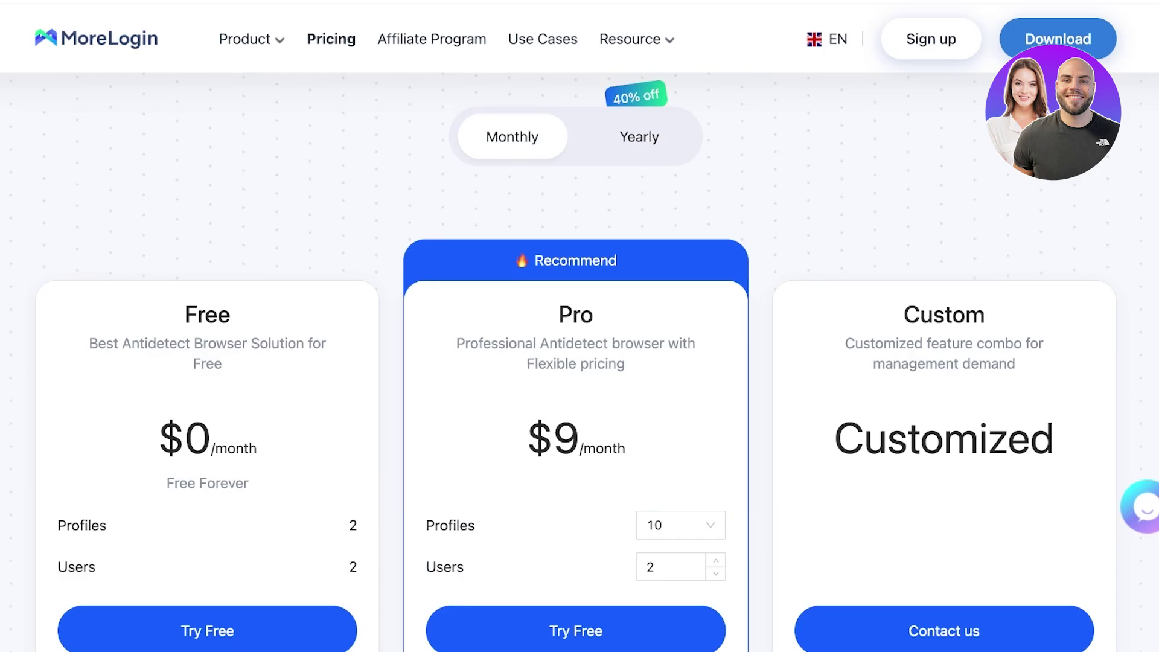
pyautogui.scroll(4, 579, 362)
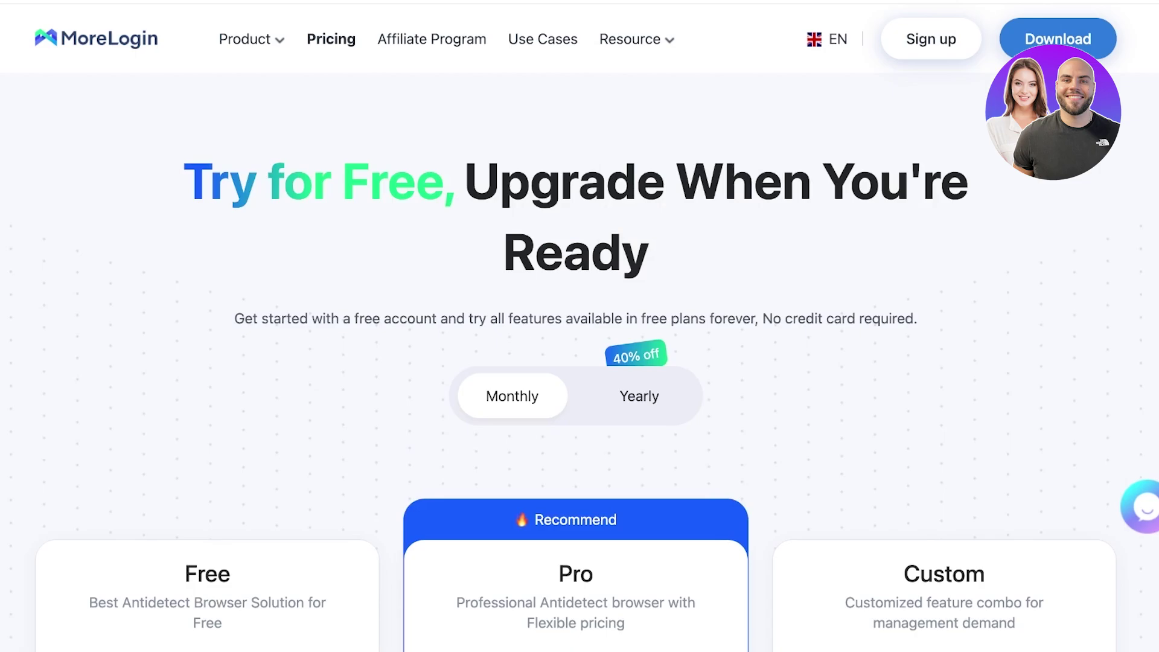
# Browse the Use Cases cards such as Affiliate Marketing, E-commerce and Cryptocurrency
pyautogui.click(543, 39)
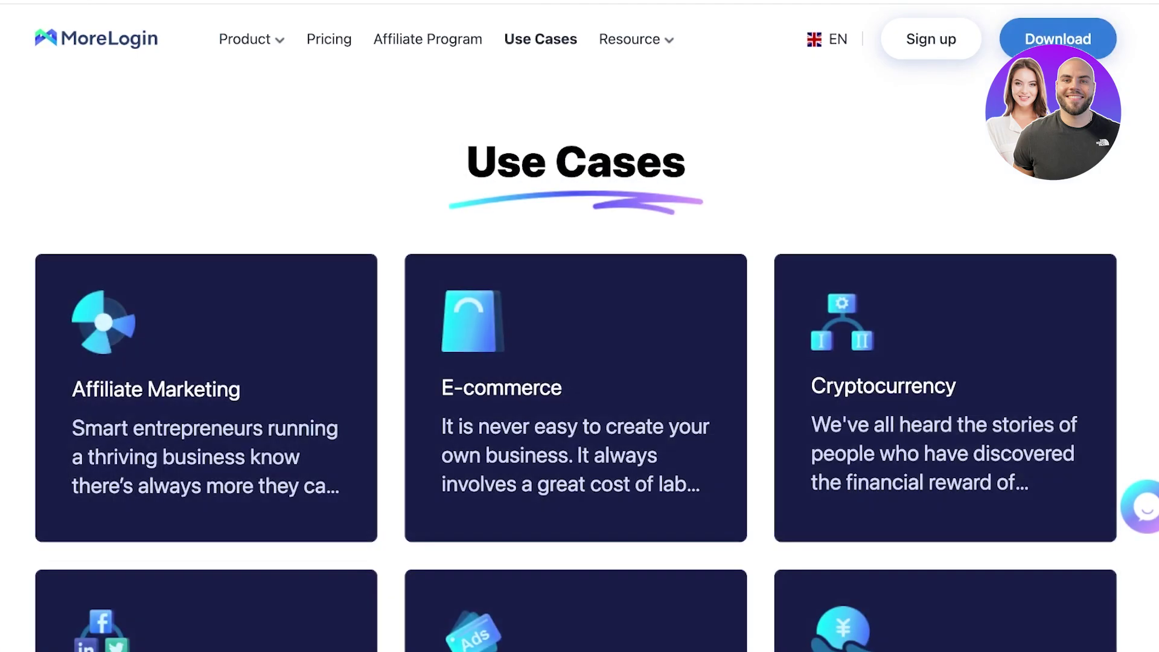
pyautogui.scroll(-5, 580, 363)
pyautogui.scroll(4, 579, 362)
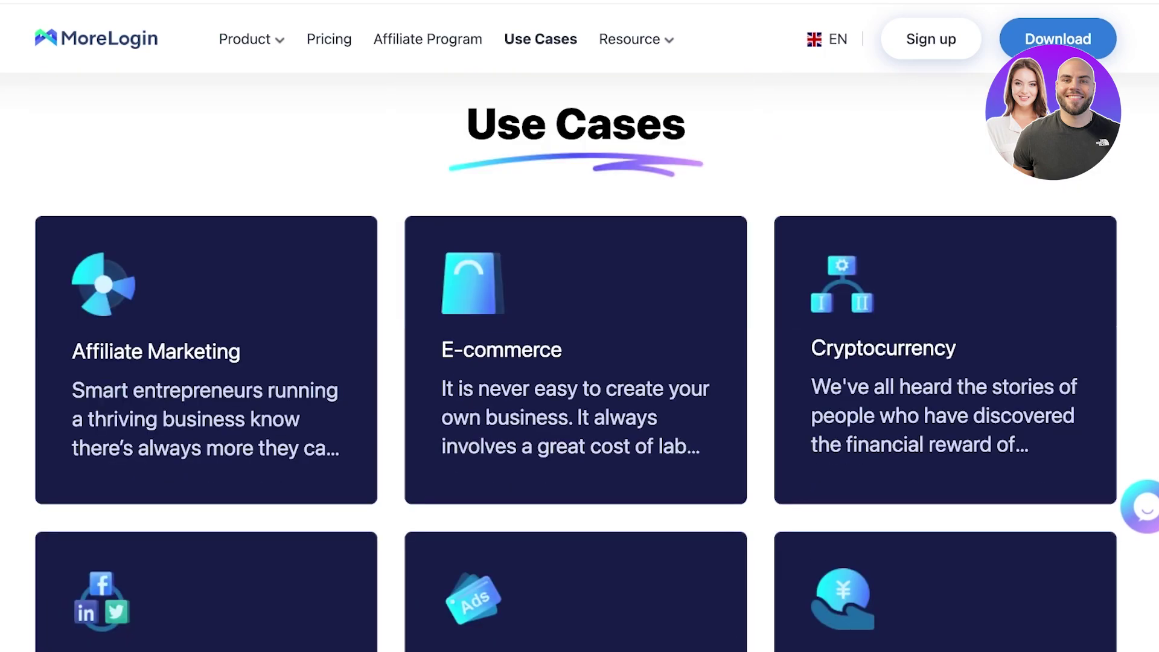
pyautogui.scroll(-4, 580, 362)
pyautogui.scroll(2, 579, 362)
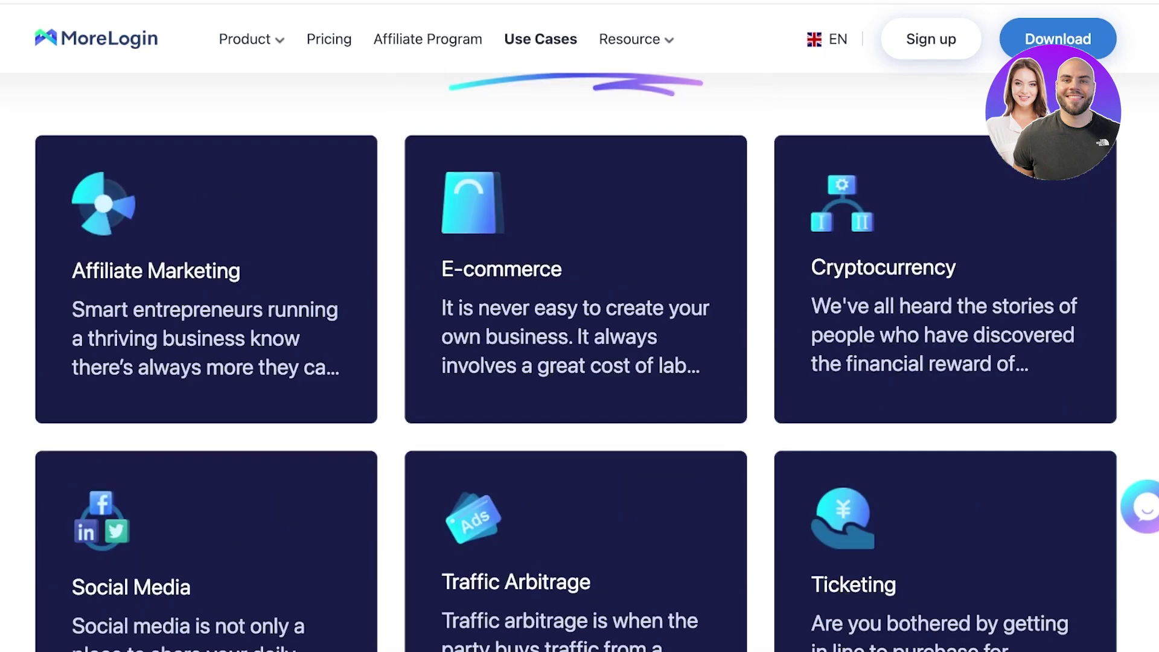
pyautogui.scroll(-4, 579, 362)
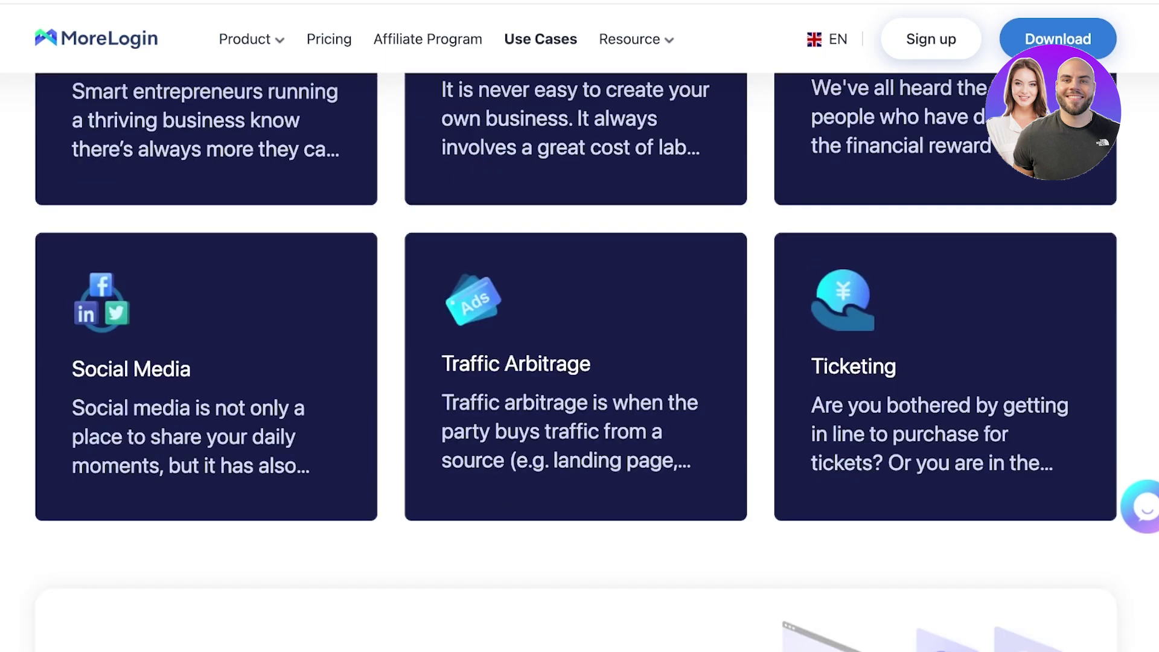
pyautogui.scroll(-9, 579, 362)
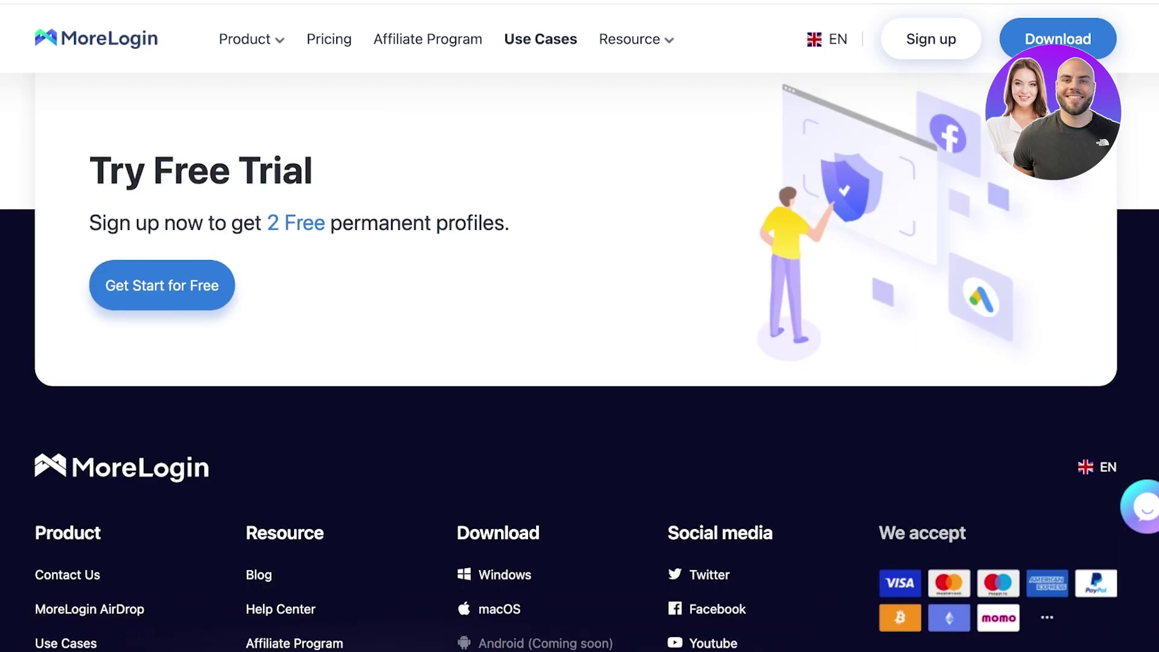
pyautogui.scroll(15, 580, 362)
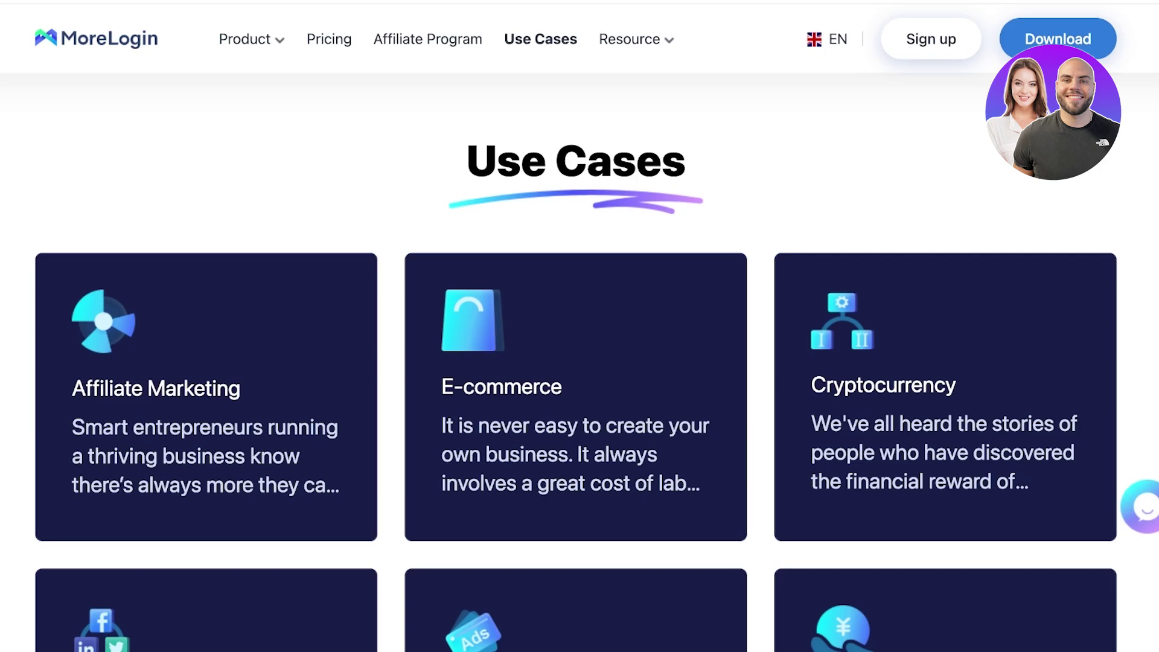
# Open the downloaded MoreLogin installer and copy the app into the Applications folder
pyautogui.click(657, 454)
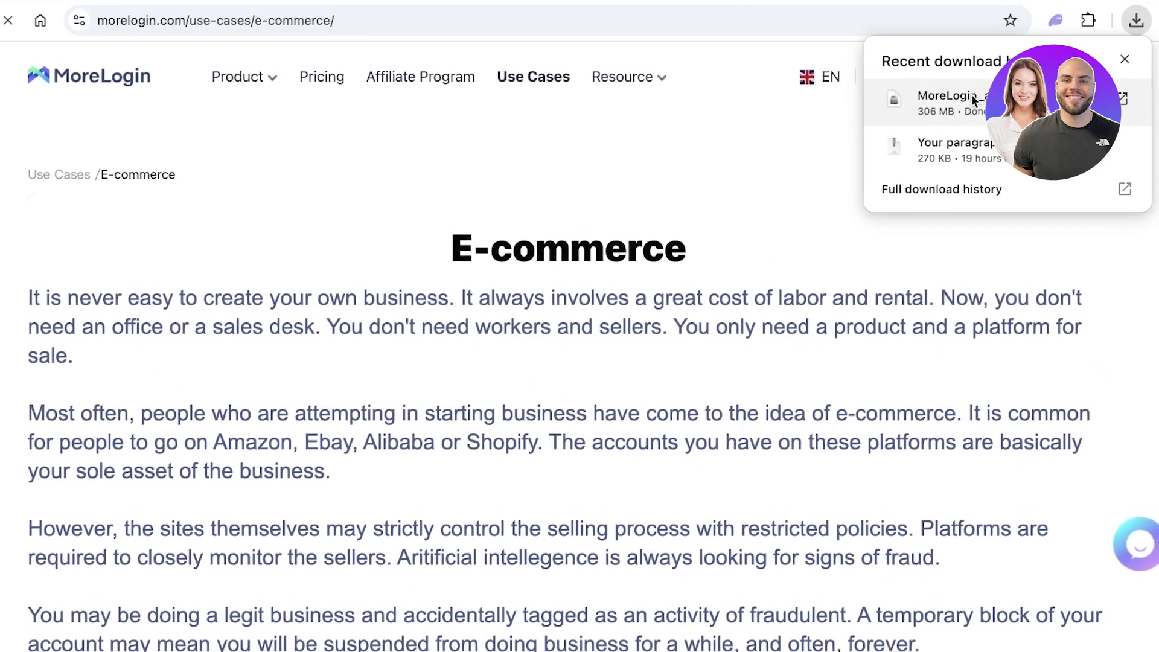
pyautogui.click(971, 95)
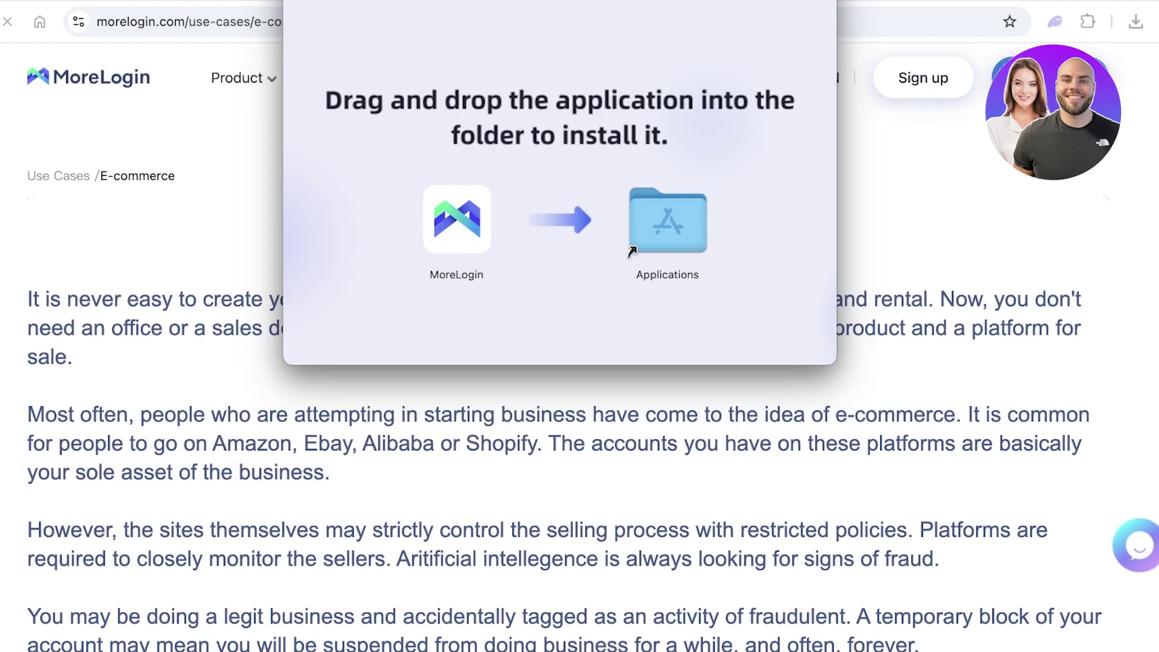
pyautogui.moveTo(562, 5); pyautogui.dragTo(606, 115)
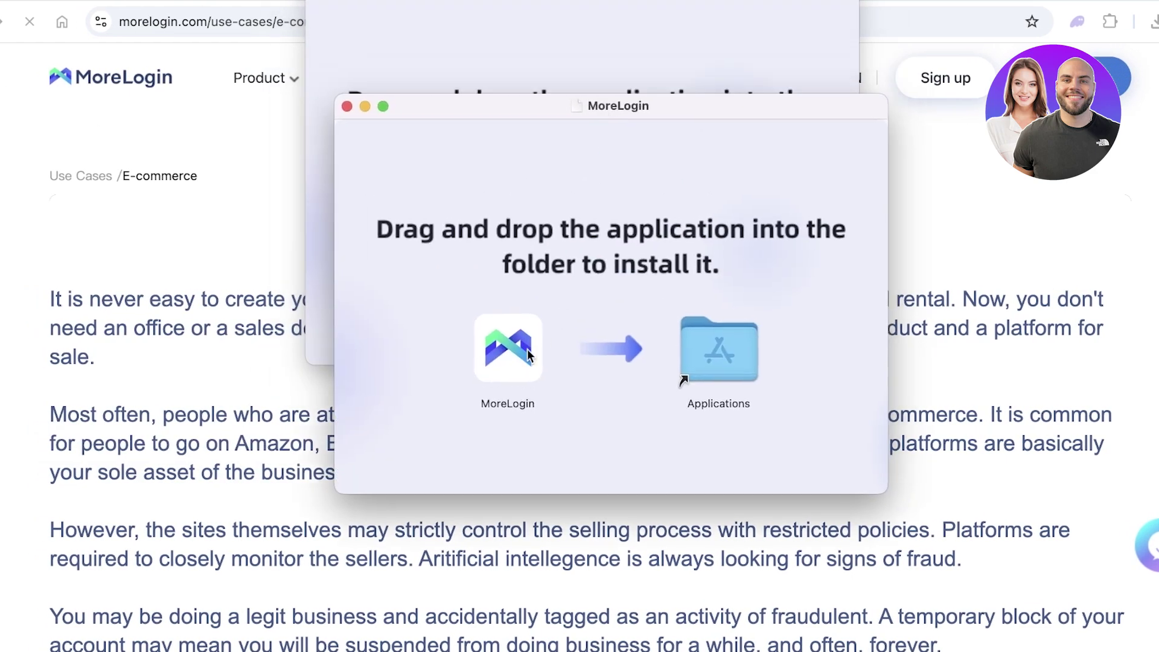
pyautogui.moveTo(508, 347); pyautogui.dragTo(744, 352)
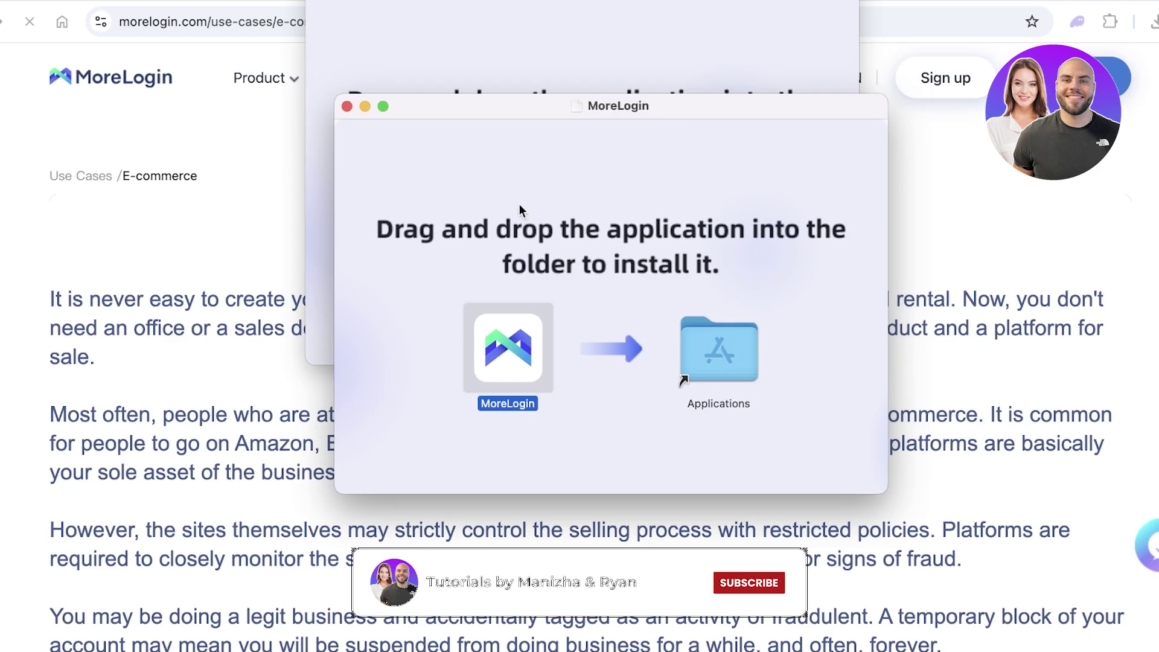
# In the Applications folder, select MoreLogin and launch it with Cmd+O
pyautogui.doubleClick(713, 347)
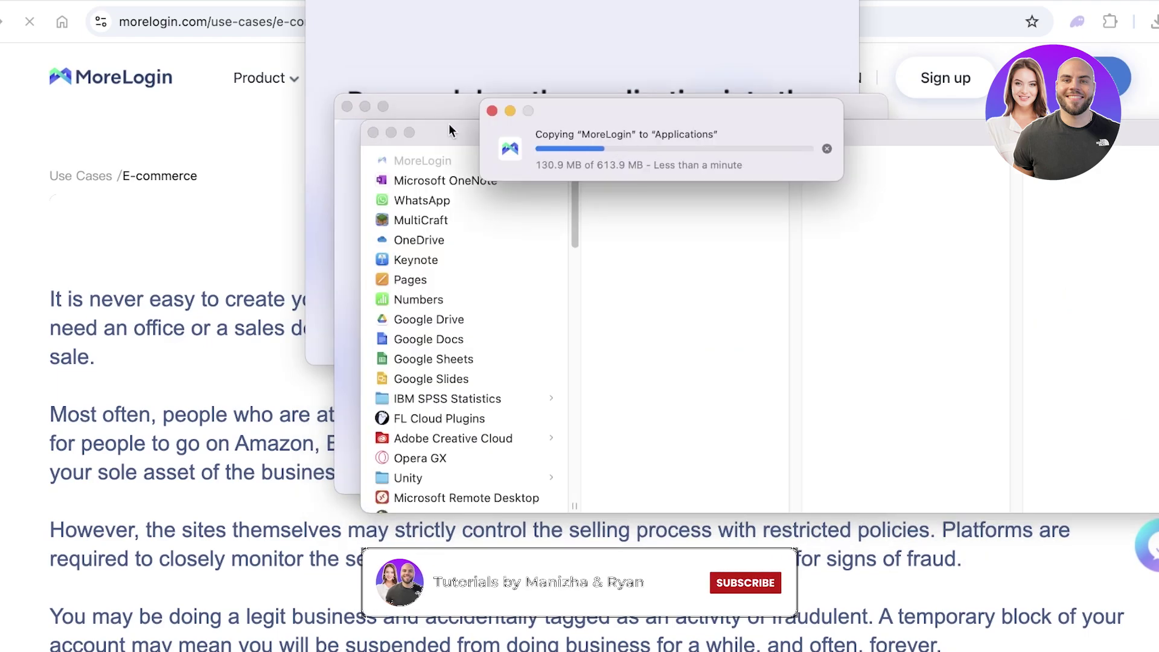
pyautogui.moveTo(421, 131); pyautogui.dragTo(435, 235)
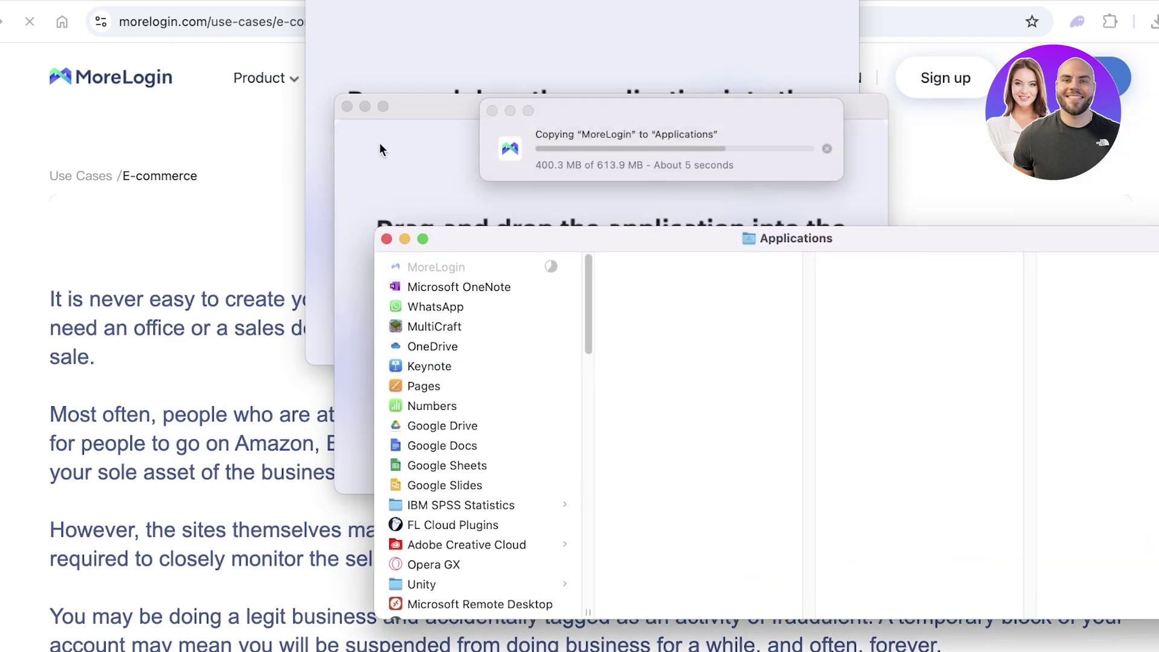
pyautogui.moveTo(411, 110); pyautogui.dragTo(495, 193)
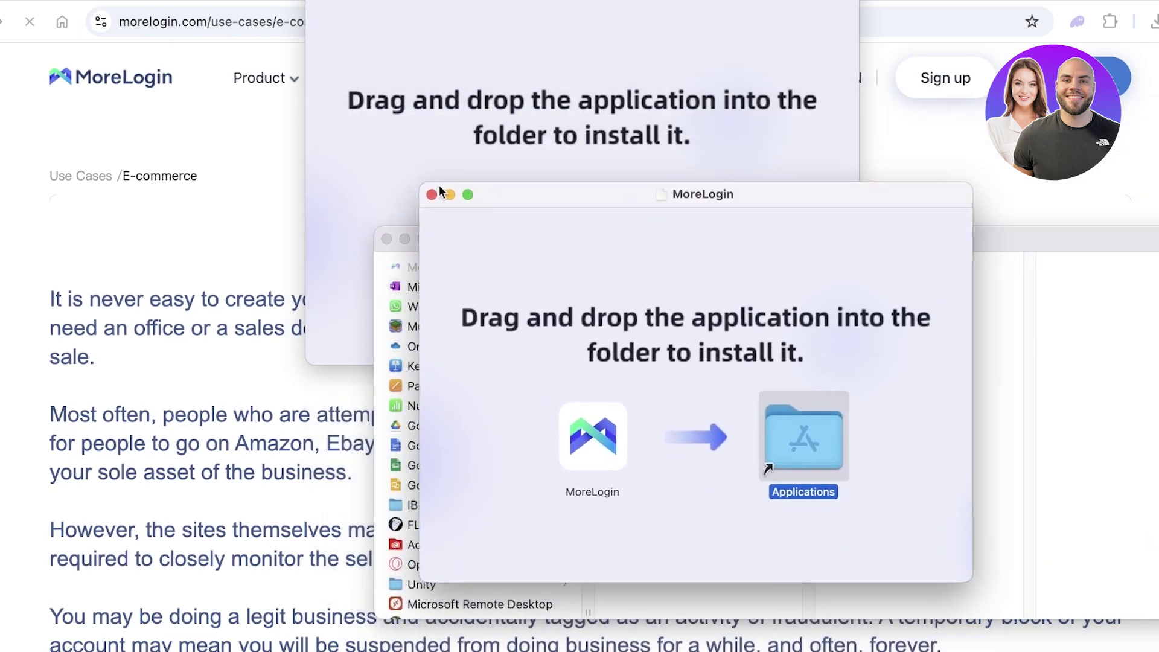
pyautogui.moveTo(716, 194); pyautogui.dragTo(447, 59)
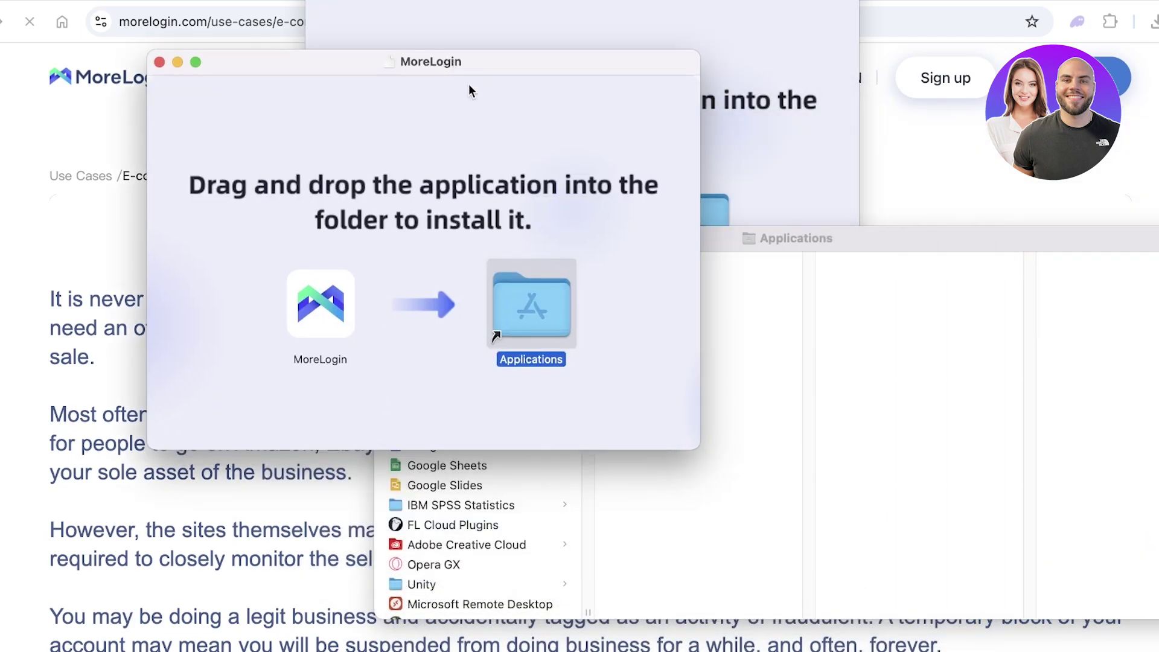
pyautogui.moveTo(777, 237); pyautogui.dragTo(786, 202)
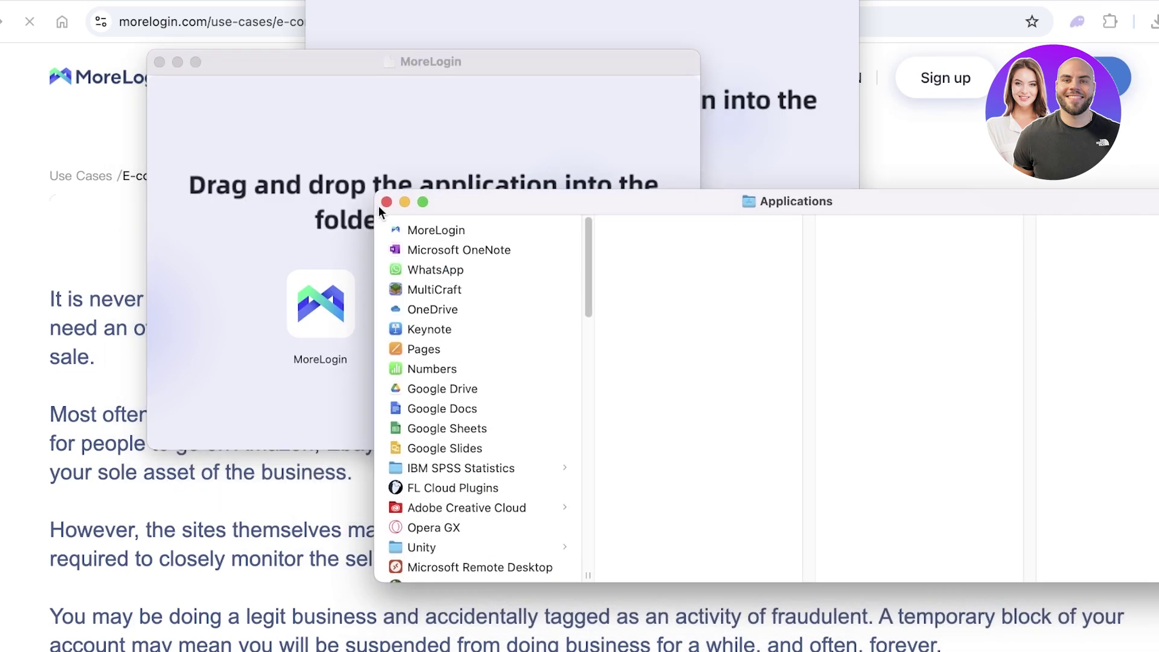
pyautogui.click(410, 230)
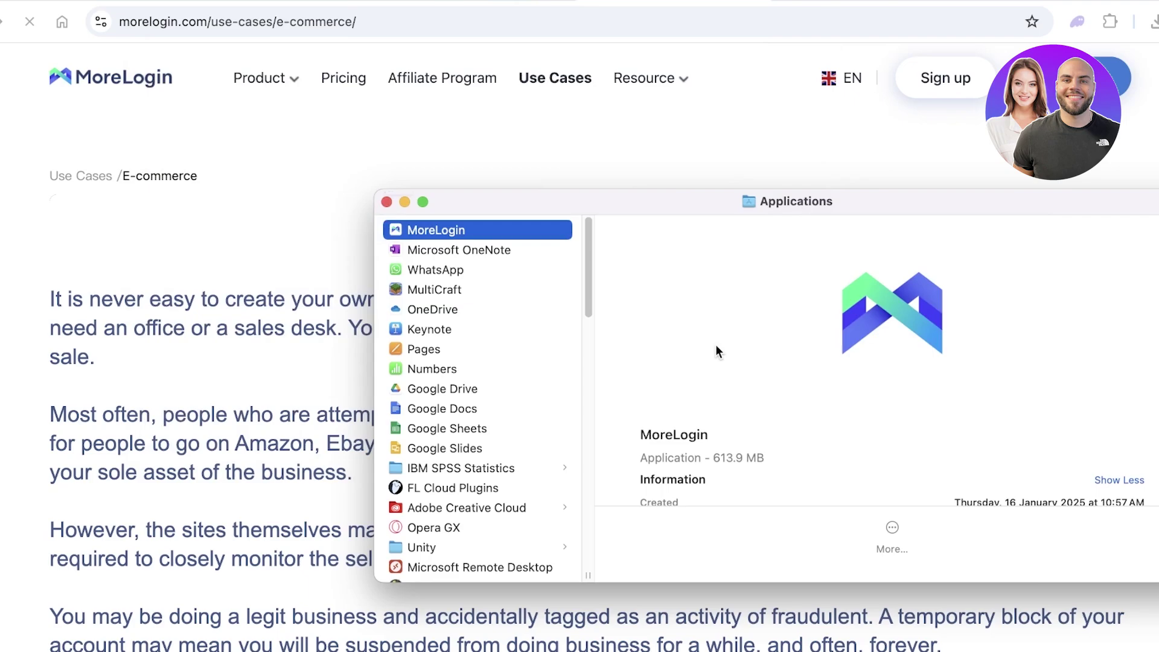
pyautogui.press('super+o')
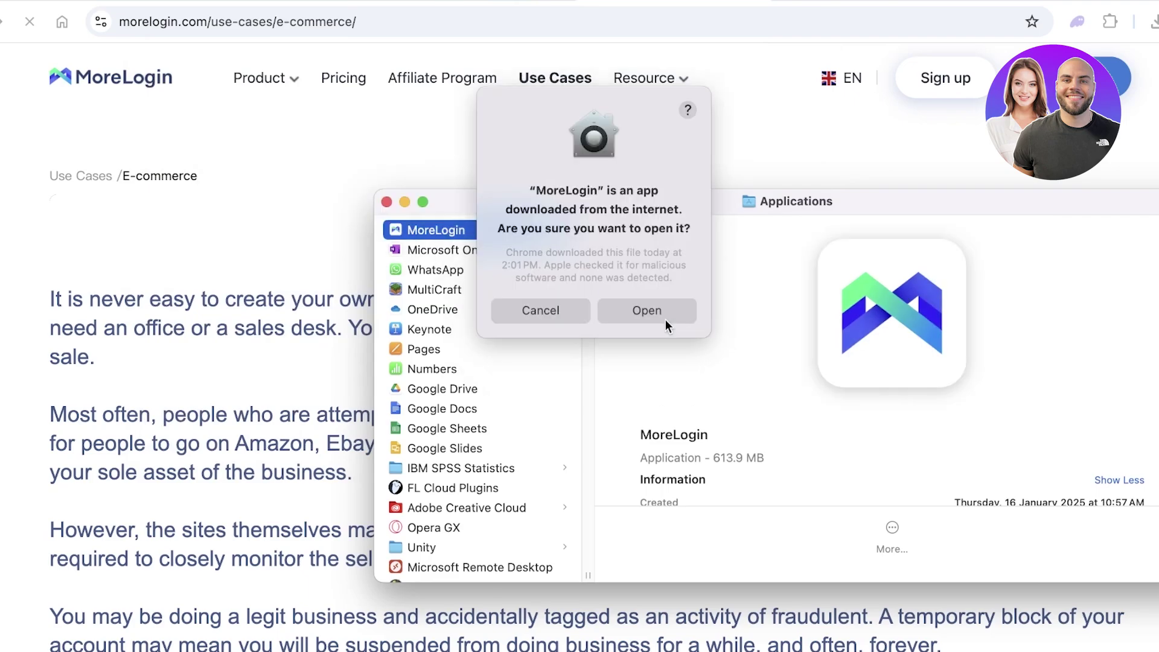
# Approve opening the downloaded app and sign in to morelogin.com with the first Google account
pyautogui.click(665, 320)
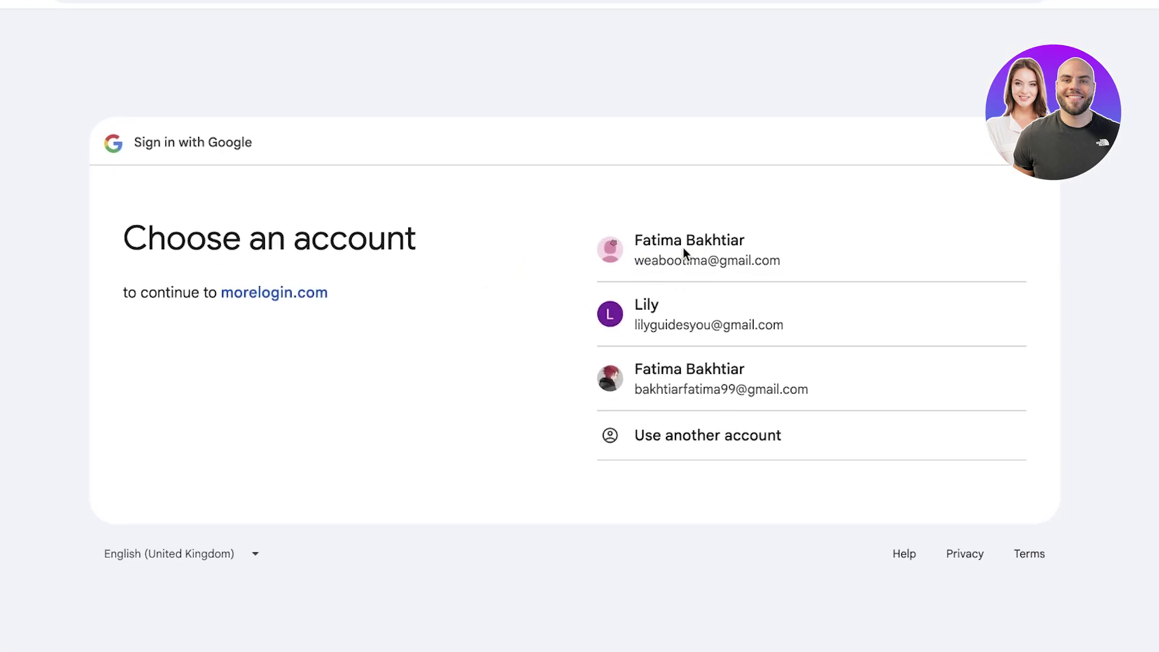
pyautogui.click(683, 248)
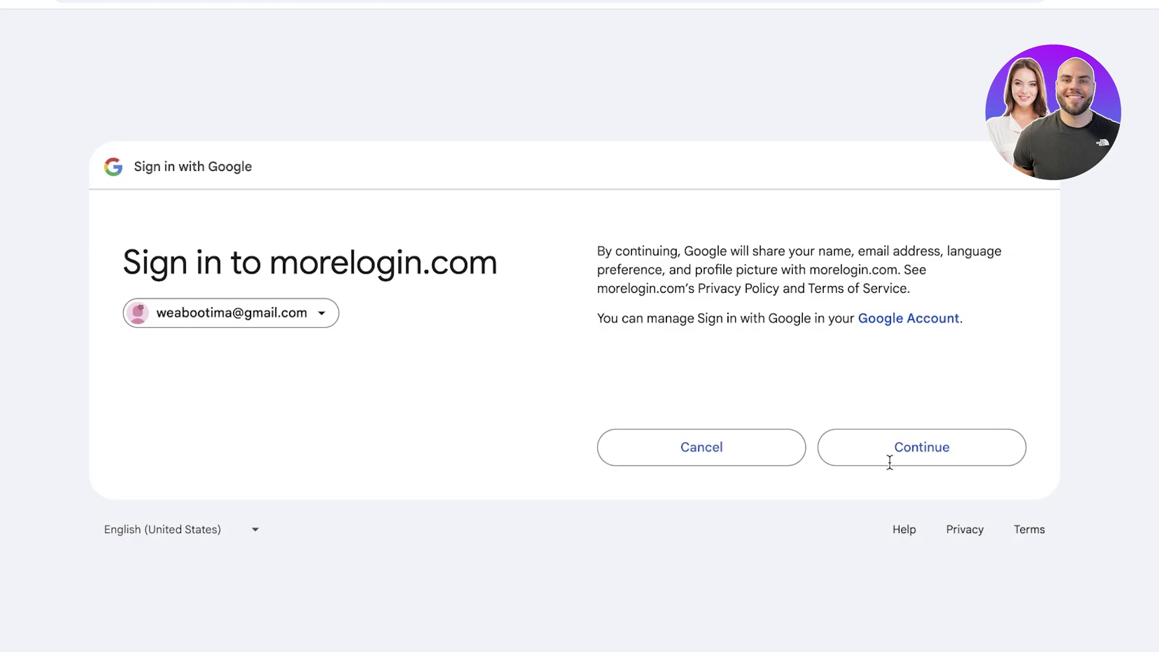
pyautogui.click(889, 463)
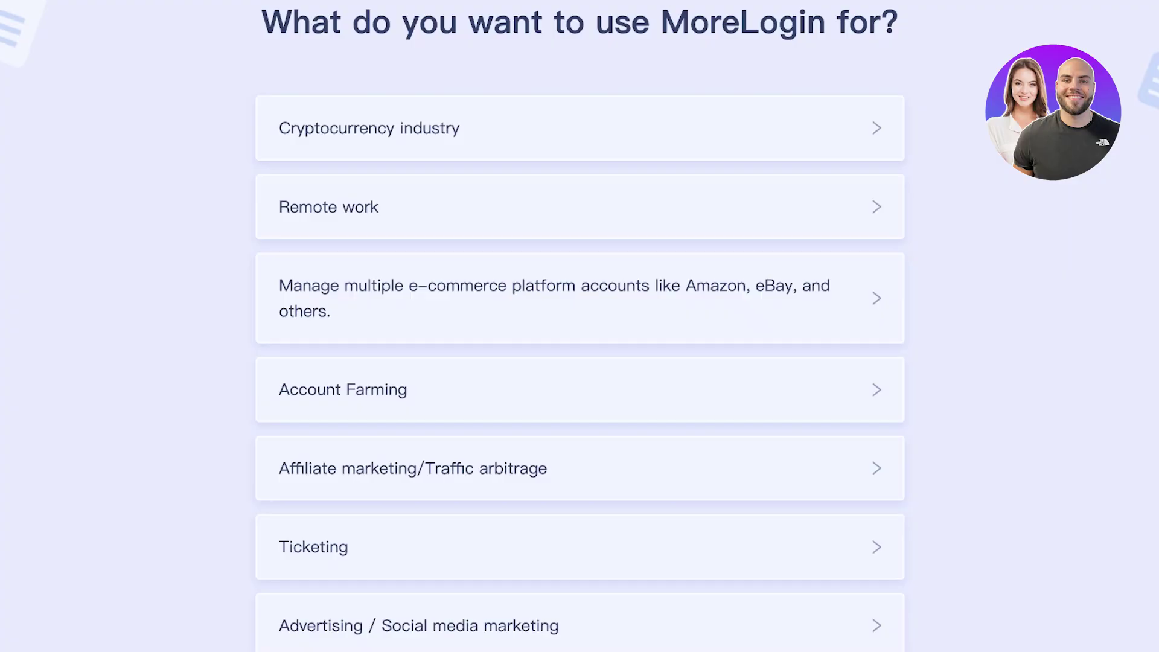
# Answer the survey with e-commerce, Less than 50 and Youtube, then create the first profile
pyautogui.scroll(-1, 647, 186)
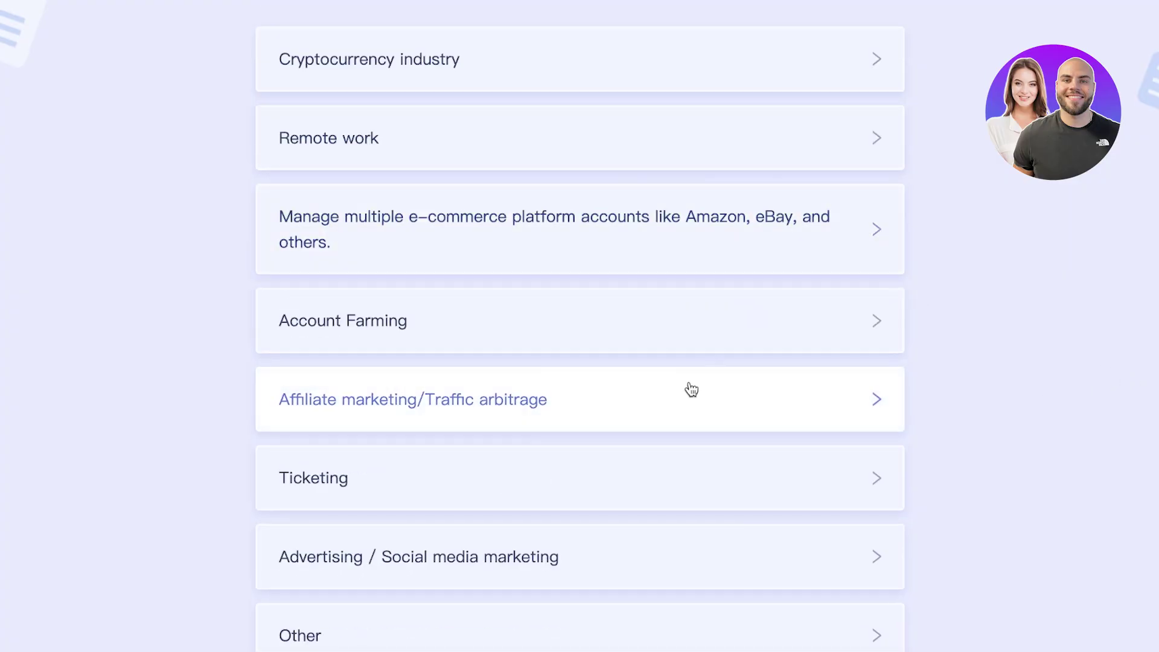
pyautogui.scroll(1, 533, 311)
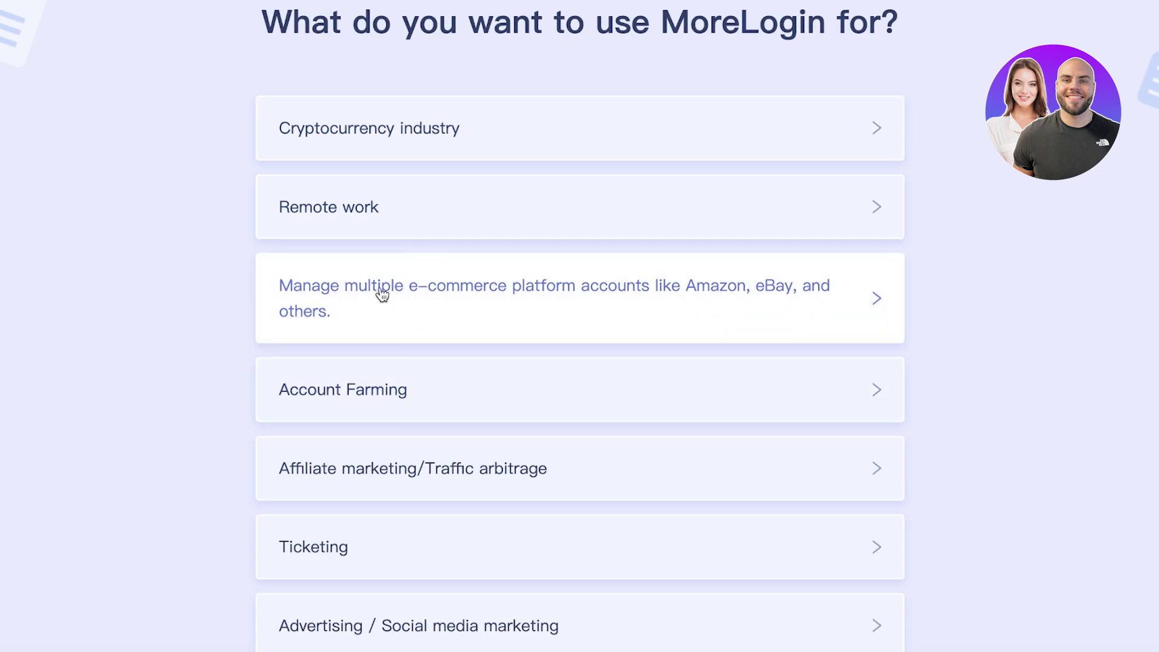
pyautogui.click(383, 294)
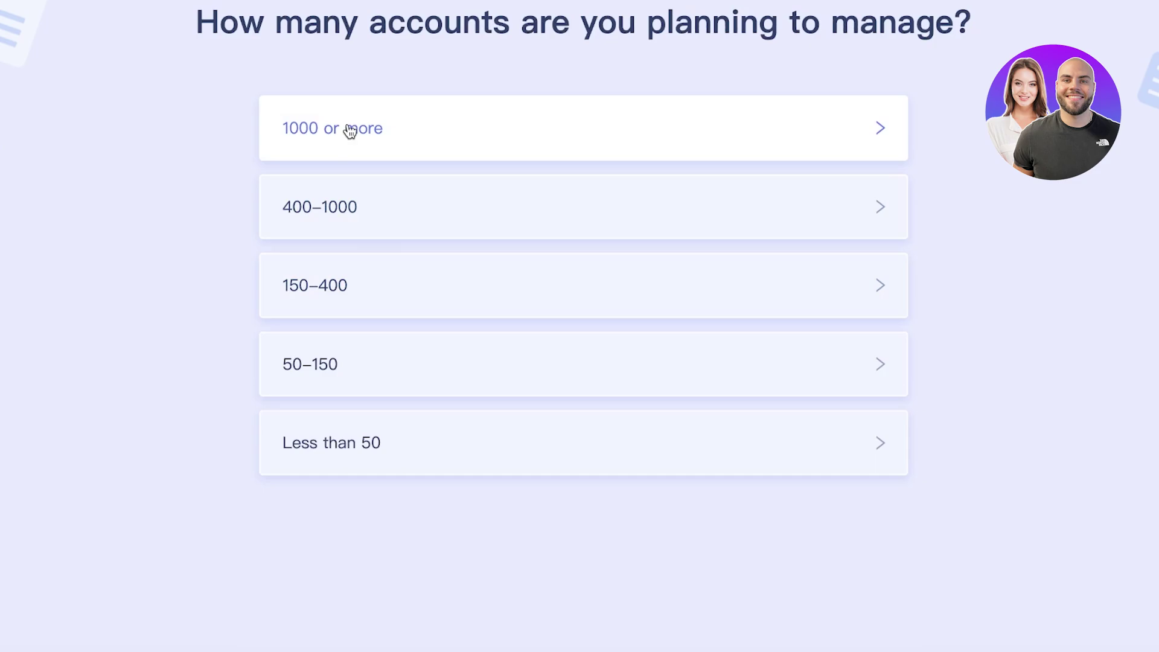
pyautogui.click(338, 432)
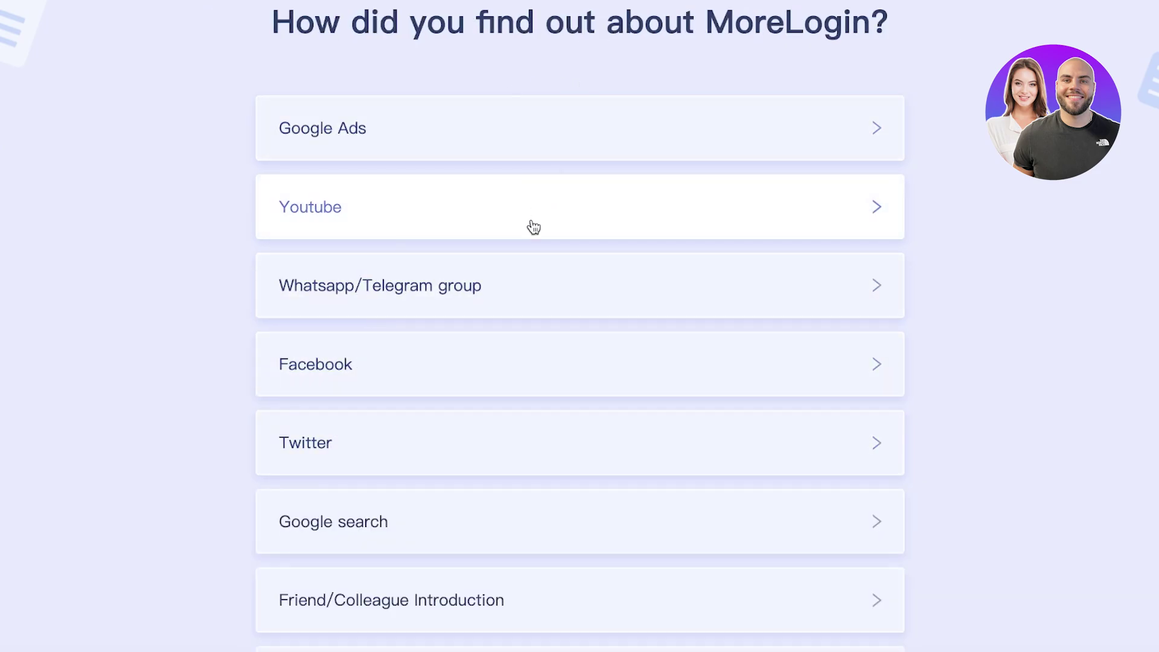
pyautogui.click(501, 232)
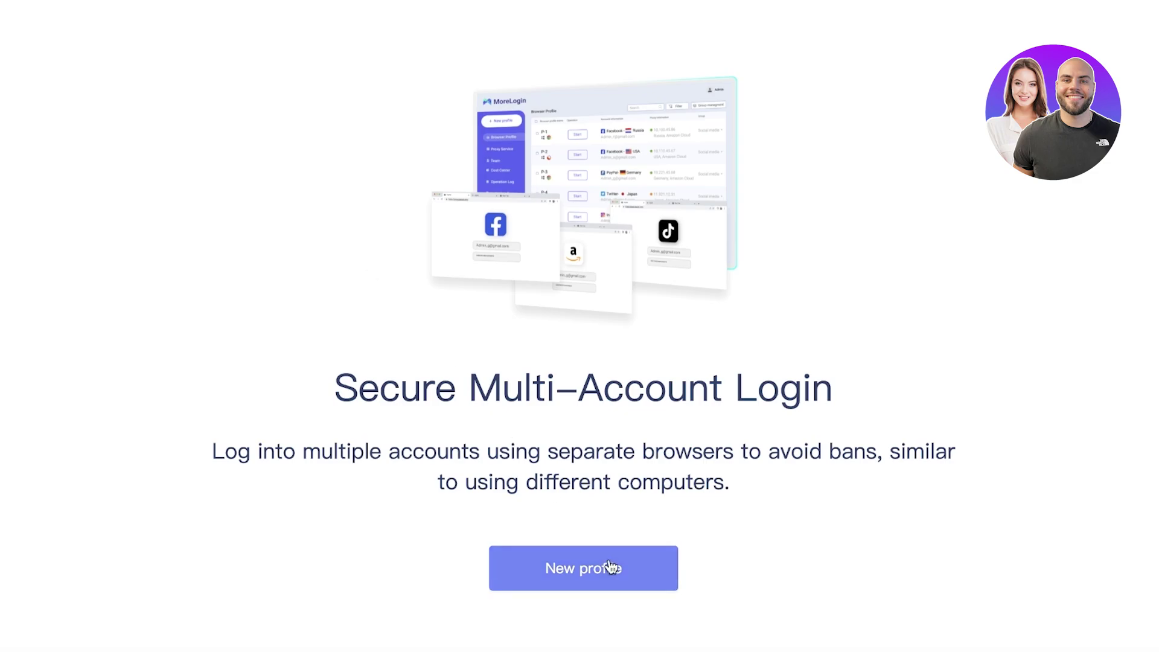
pyautogui.click(611, 567)
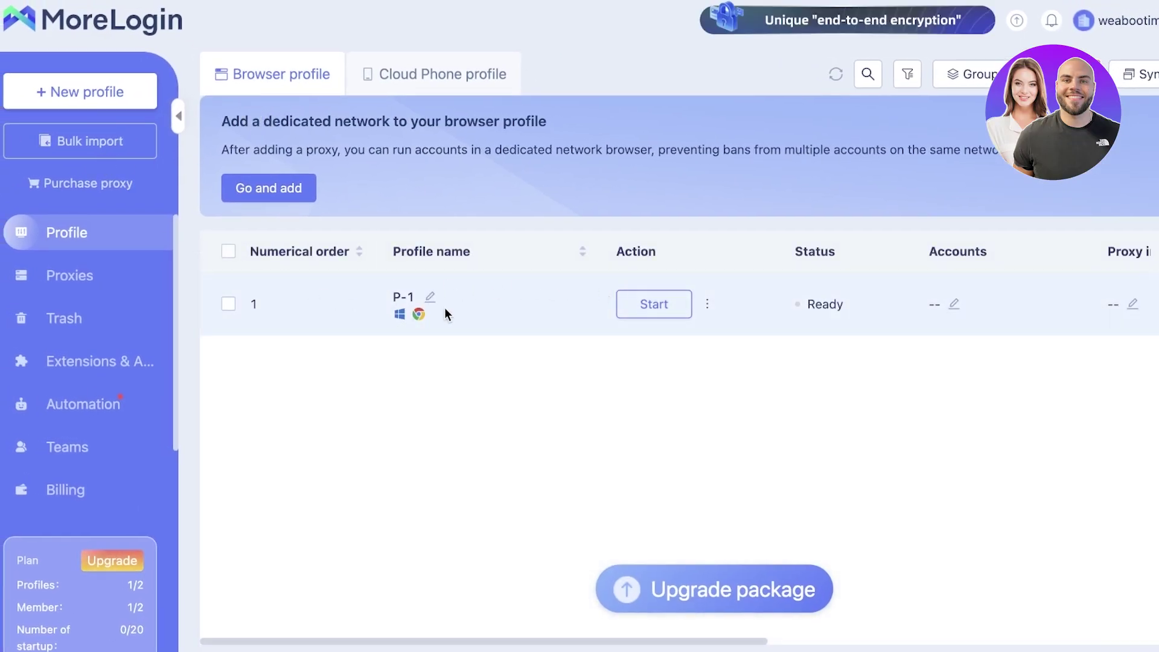
# Rename profile P-1 to 'Spencer' and start it
pyautogui.click(430, 297)
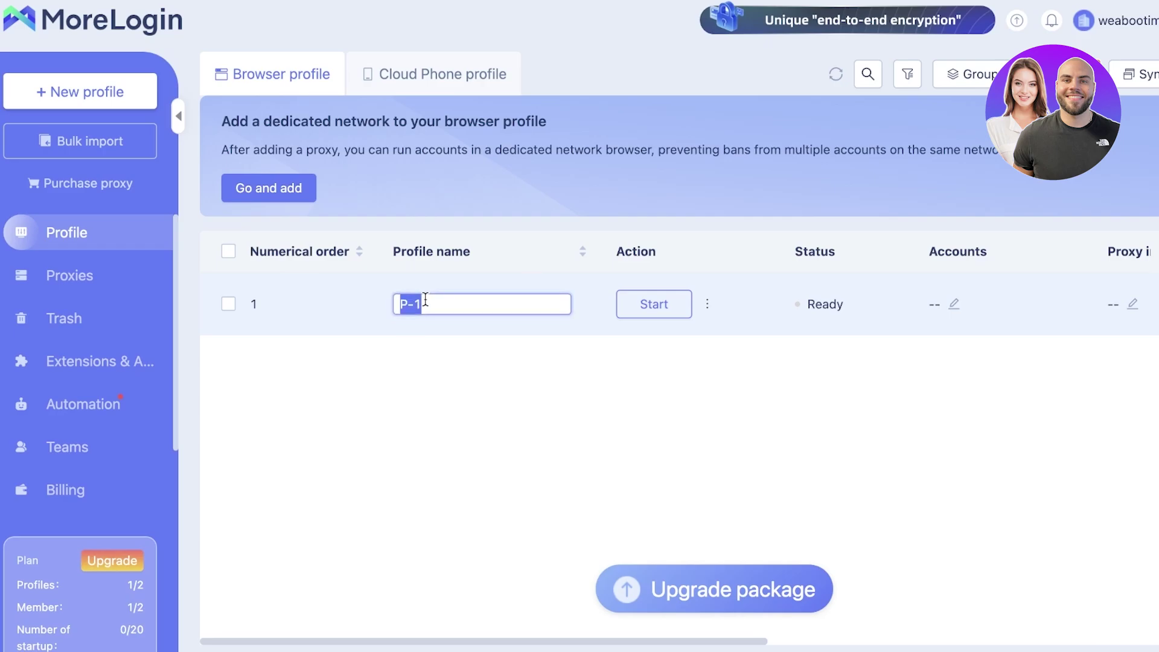
pyautogui.write('Spencer')
pyautogui.press('Return')
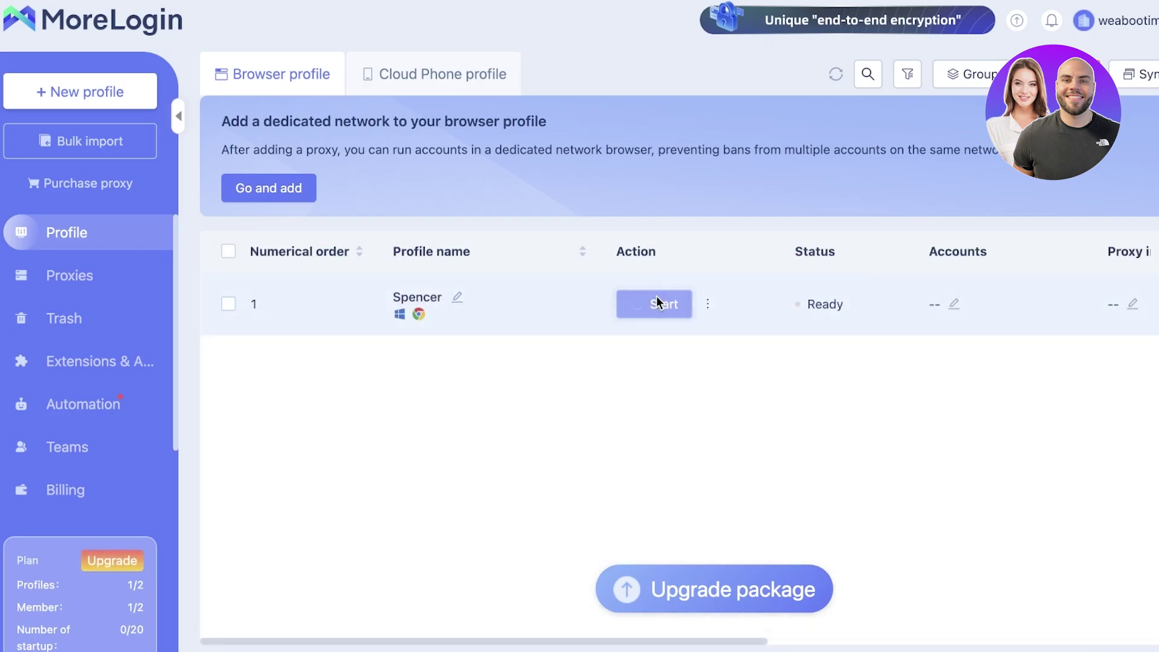
pyautogui.click(656, 302)
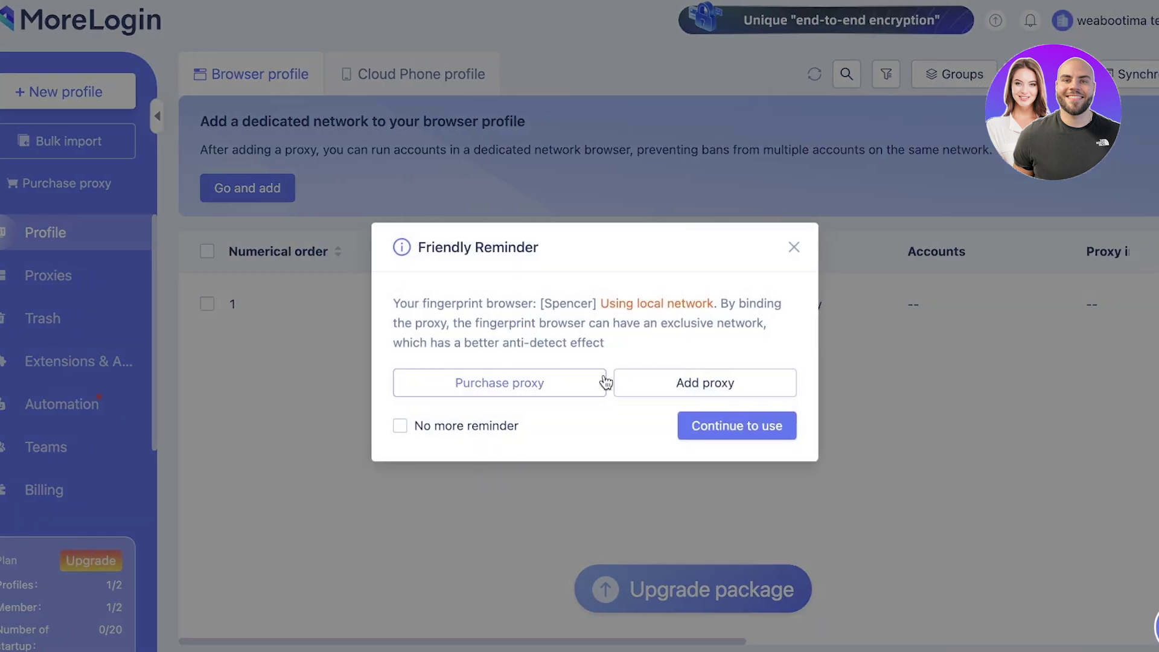
# Close the proxy reminder, view the Proxies, Trash, Extensions, Automation and Teams pages, then return to Profile
pyautogui.click(789, 248)
pyautogui.click(9, 288)
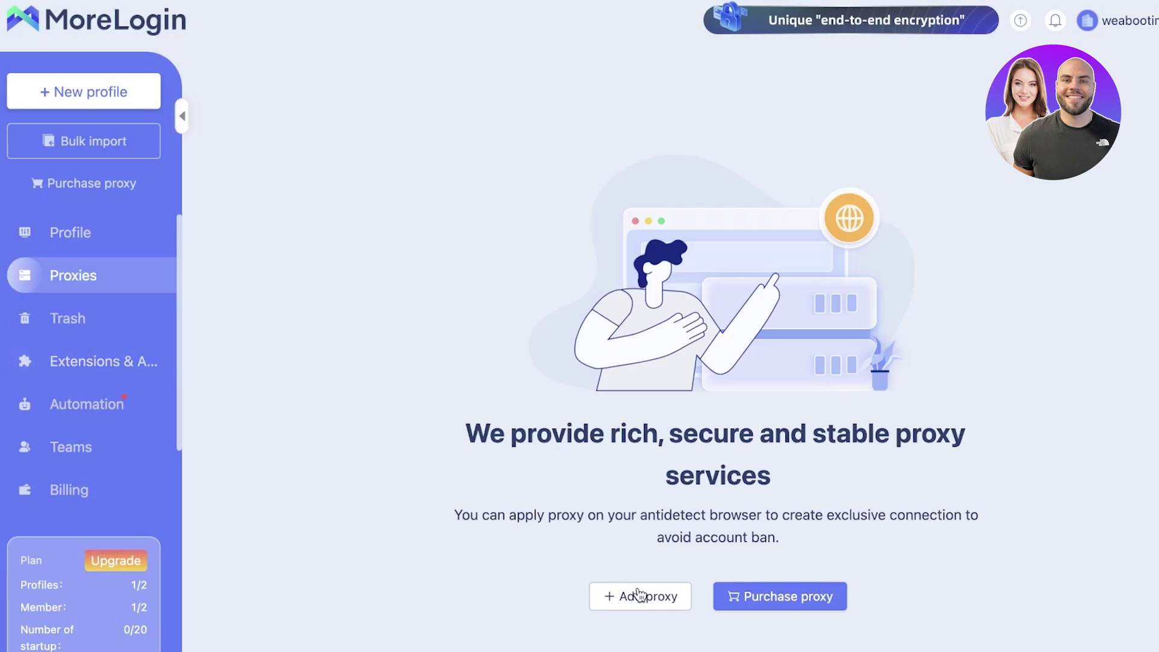
pyautogui.moveTo(640, 596)
pyautogui.click(120, 322)
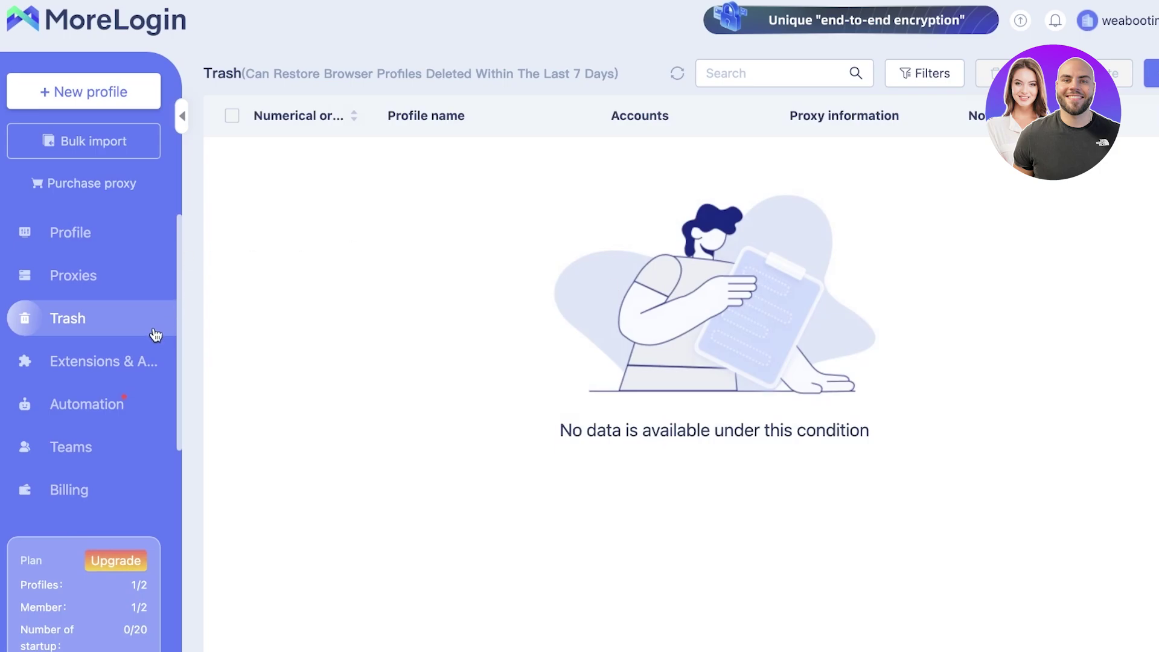
pyautogui.click(120, 362)
pyautogui.click(114, 409)
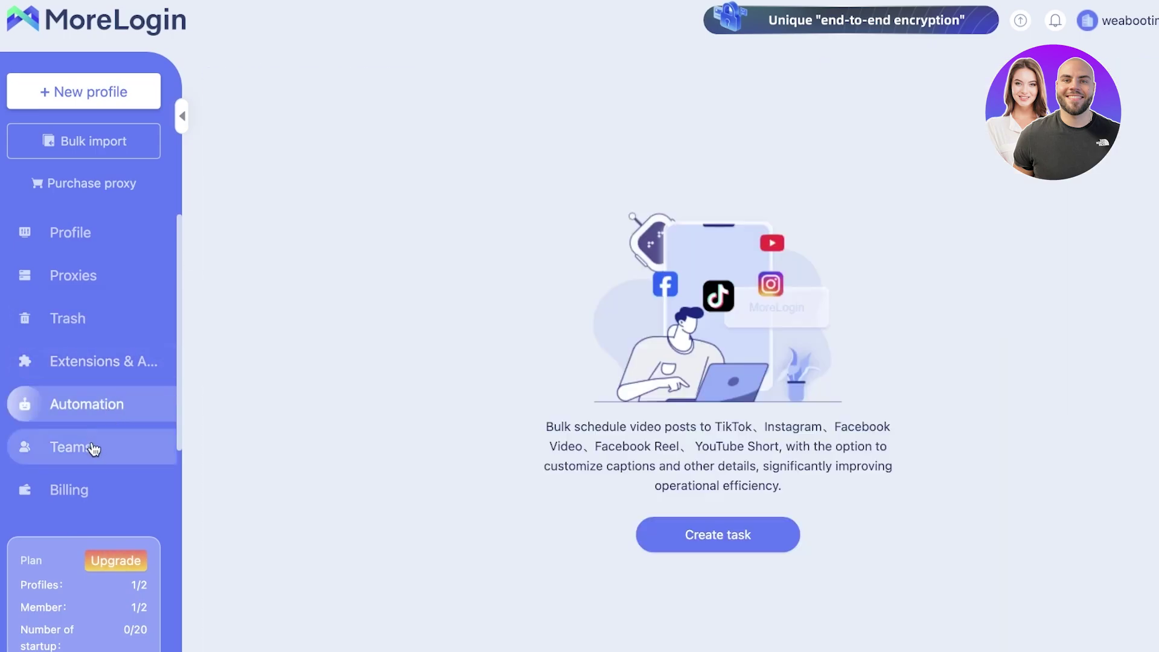
pyautogui.click(93, 447)
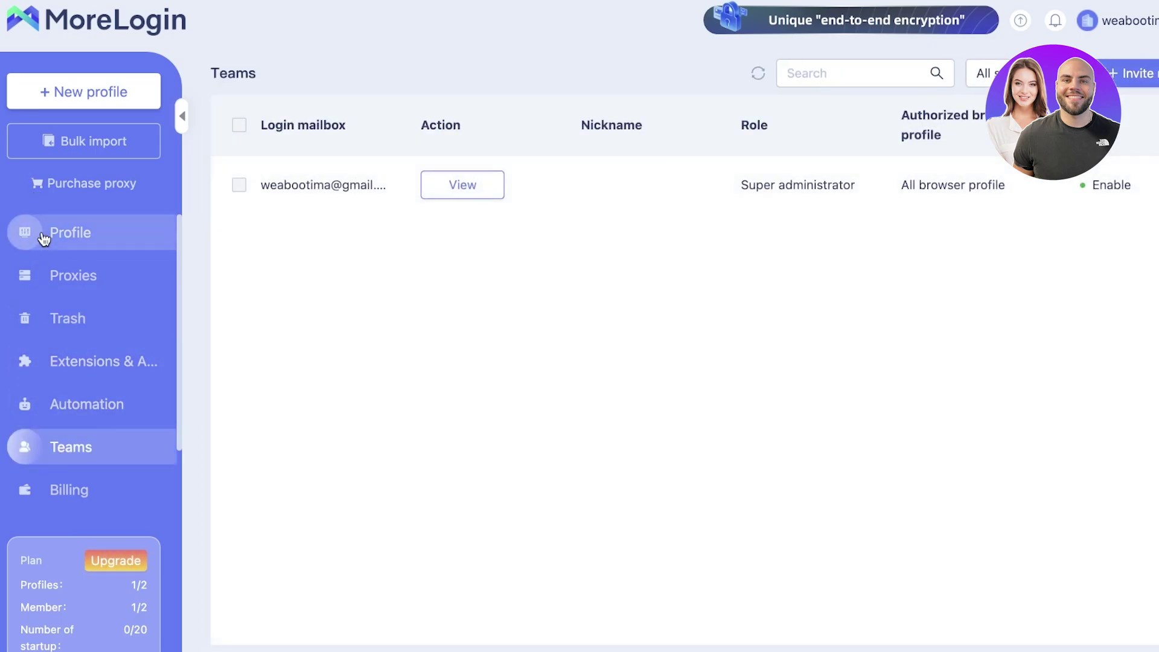
pyautogui.click(46, 234)
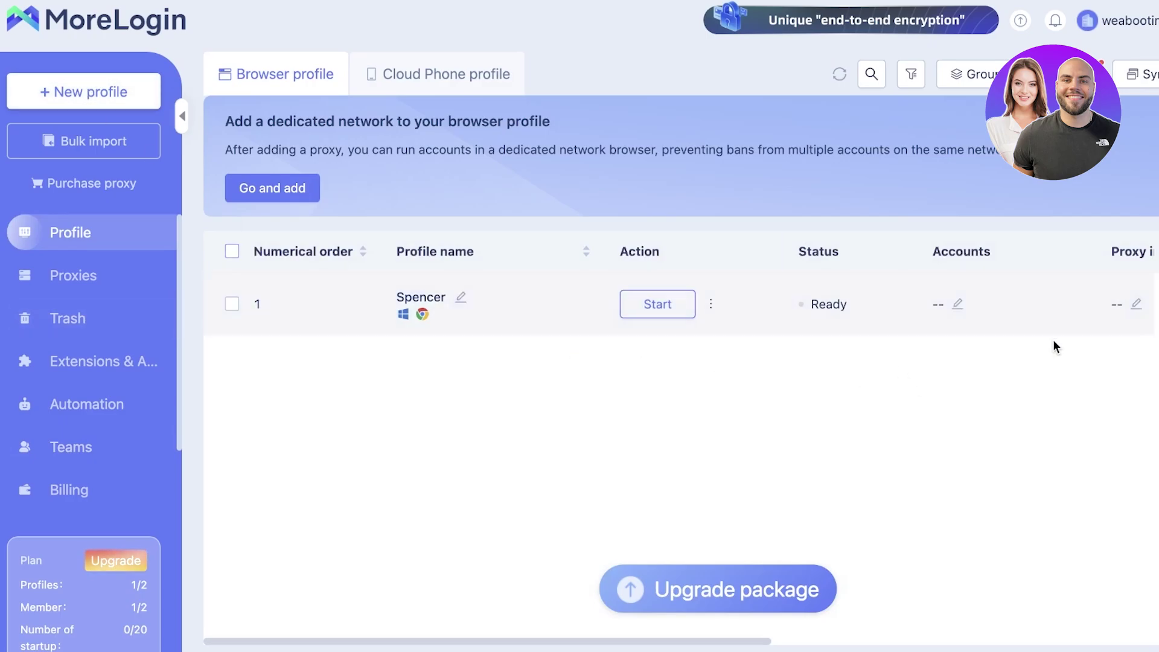
pyautogui.click(956, 305)
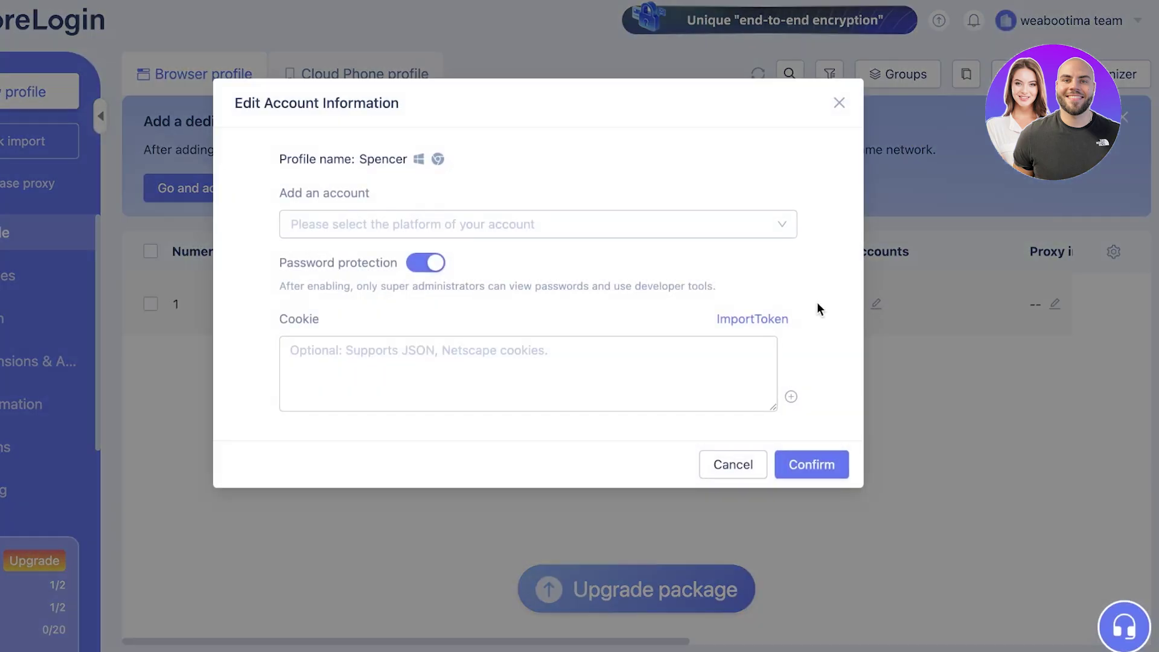
pyautogui.click(477, 225)
pyautogui.click(609, 196)
pyautogui.click(561, 224)
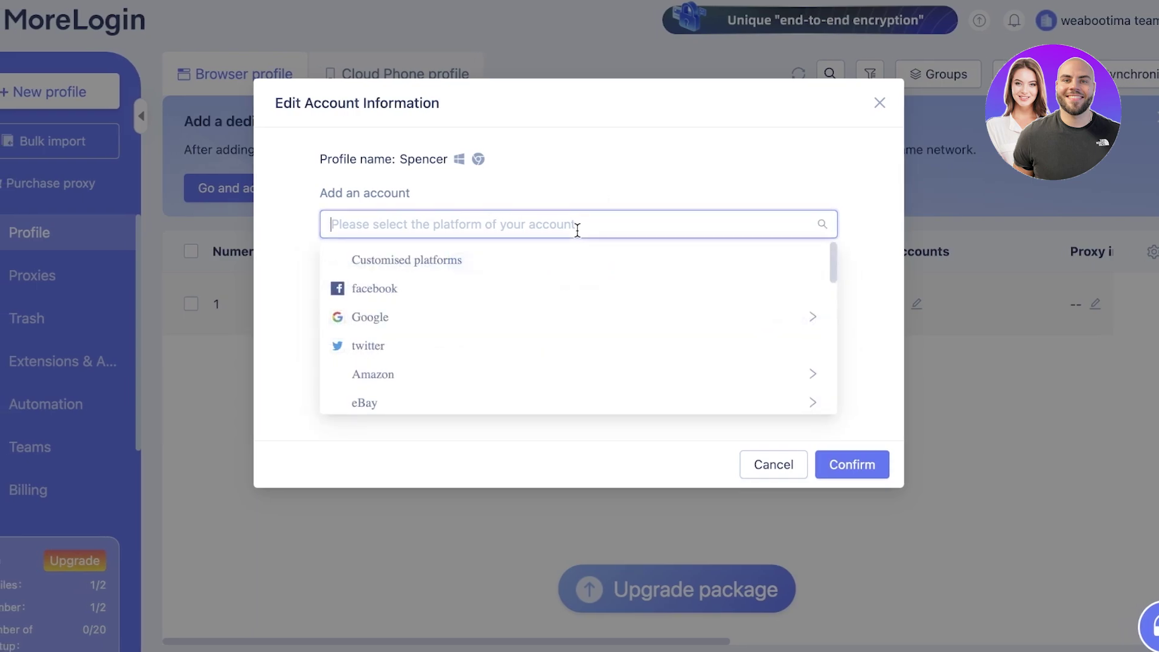
pyautogui.scroll(-3, 523, 302)
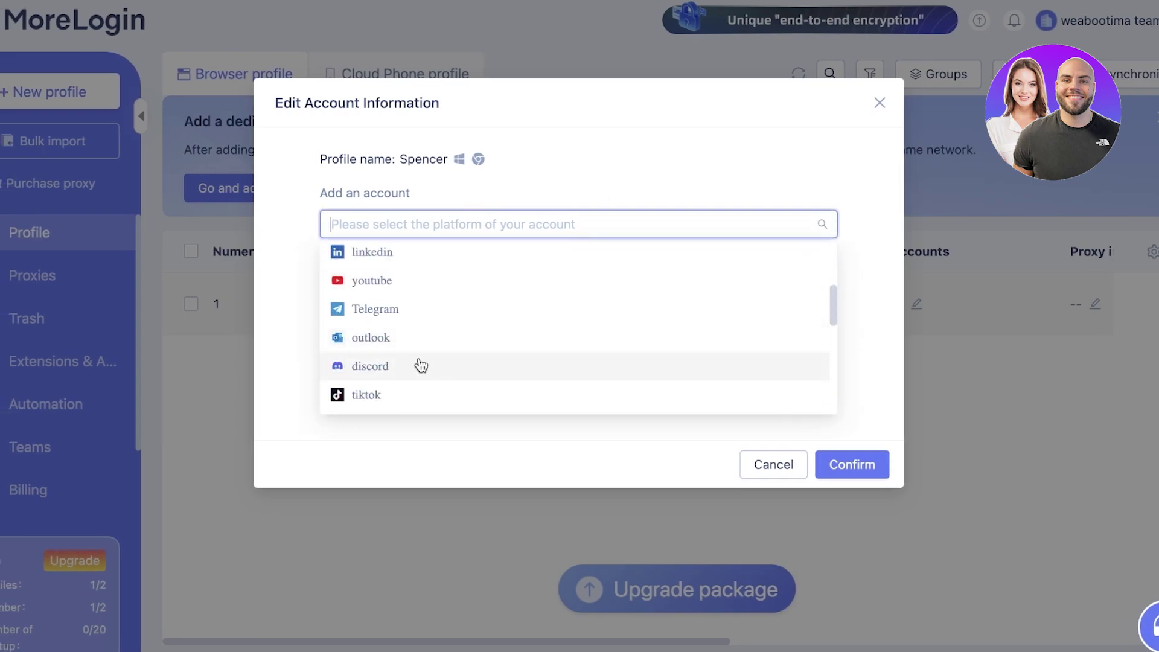
pyautogui.click(405, 281)
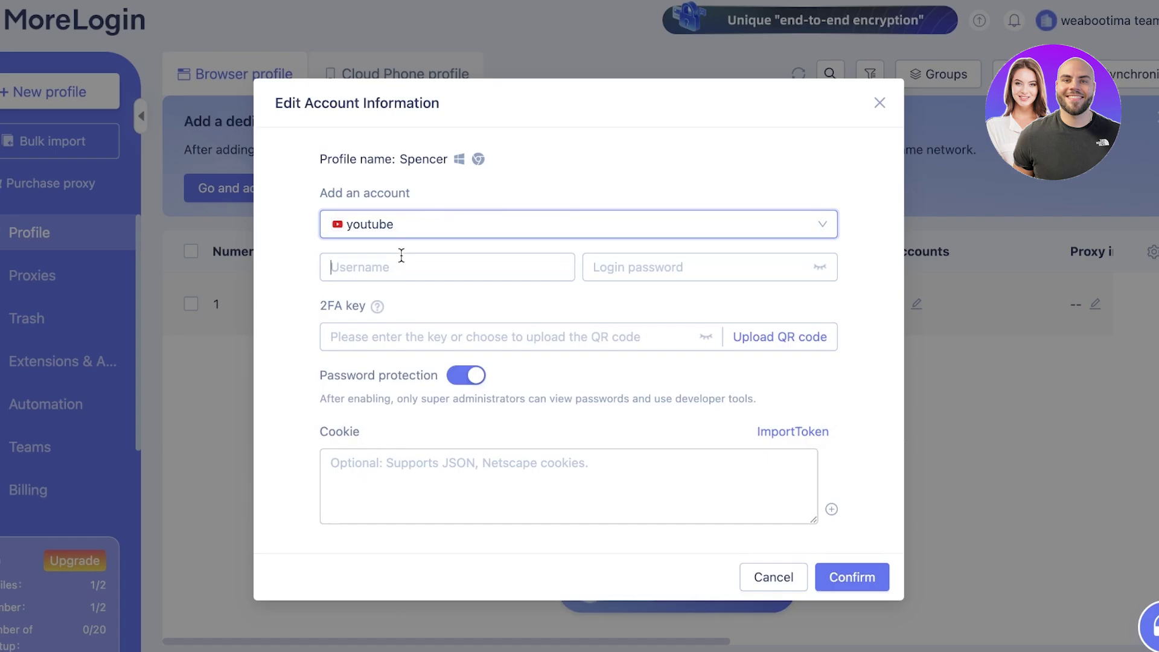
pyautogui.click(810, 264)
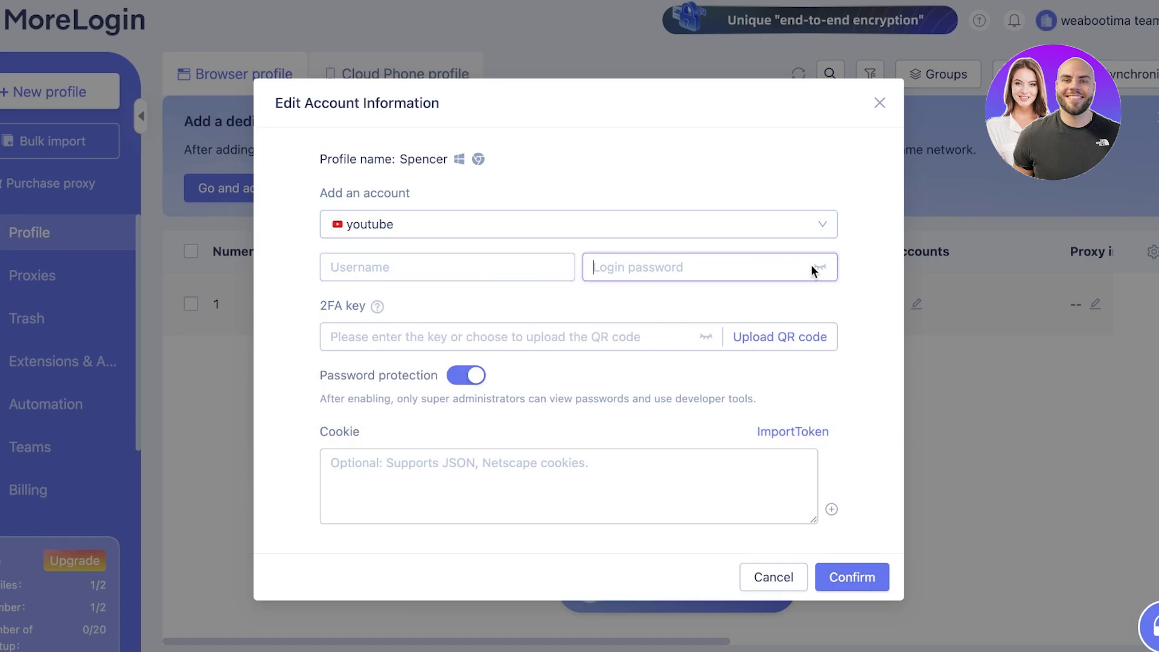
pyautogui.click(466, 346)
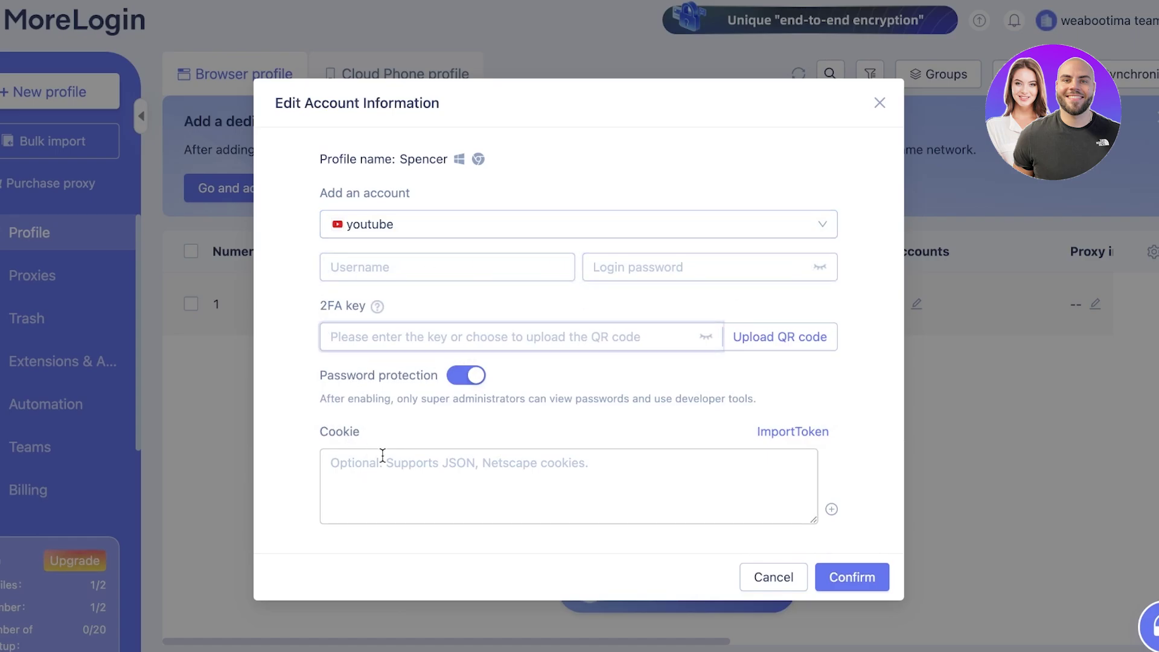
pyautogui.click(818, 578)
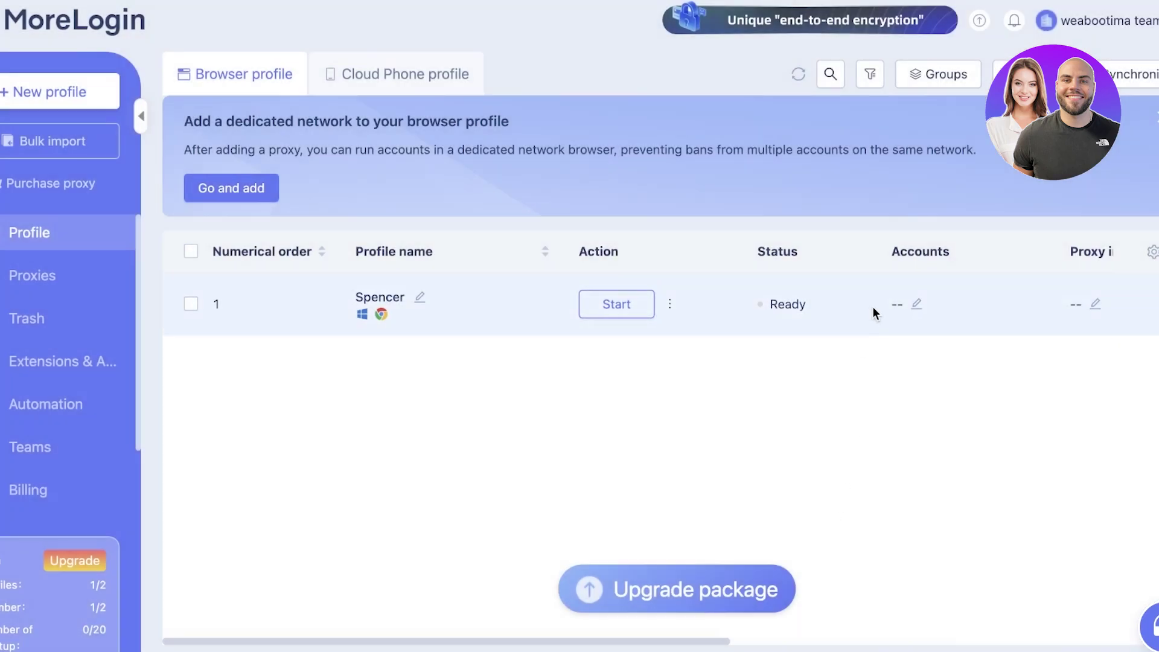
pyautogui.click(916, 304)
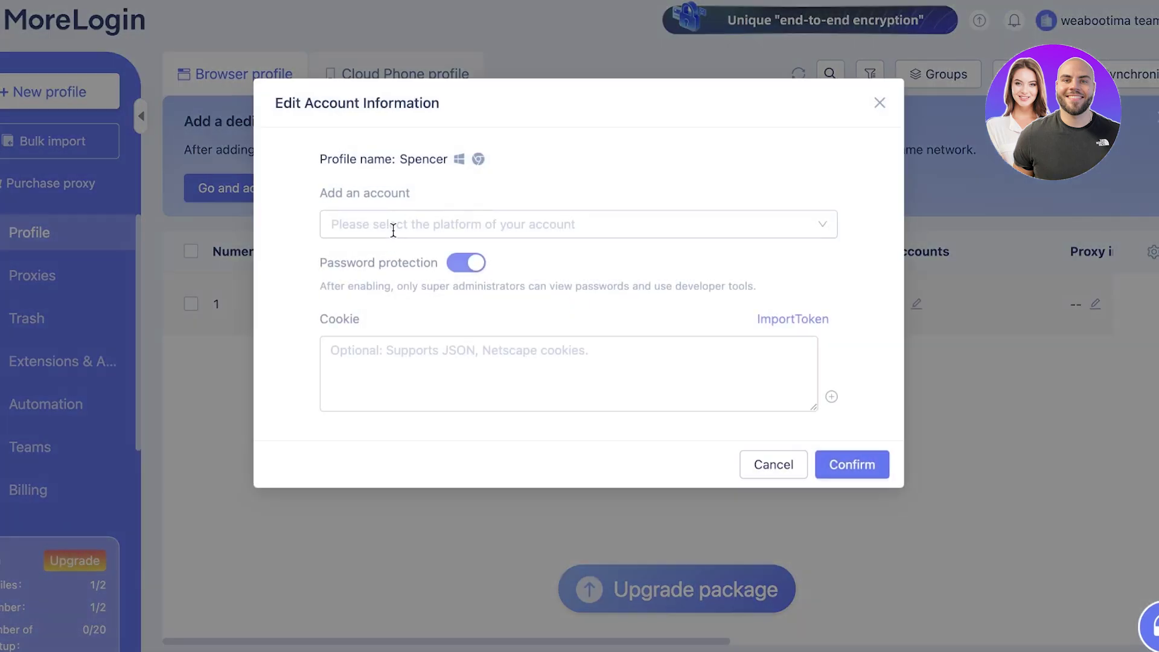
pyautogui.click(392, 226)
pyautogui.scroll(-10, 399, 296)
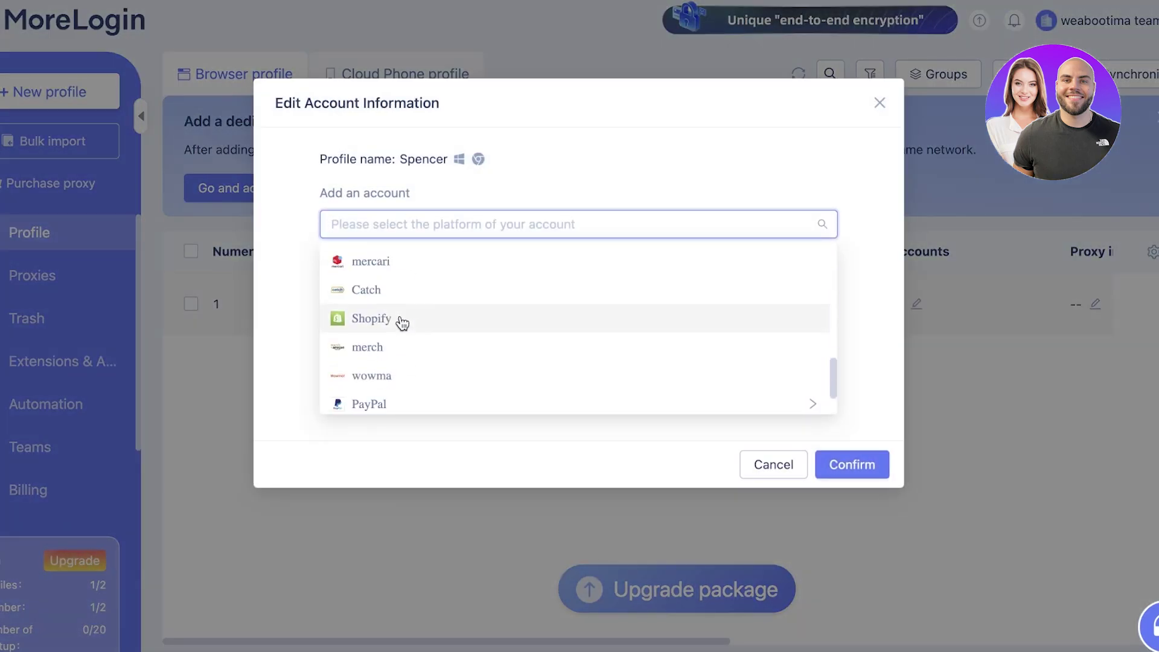
pyautogui.scroll(1, 396, 390)
pyautogui.scroll(5, 387, 362)
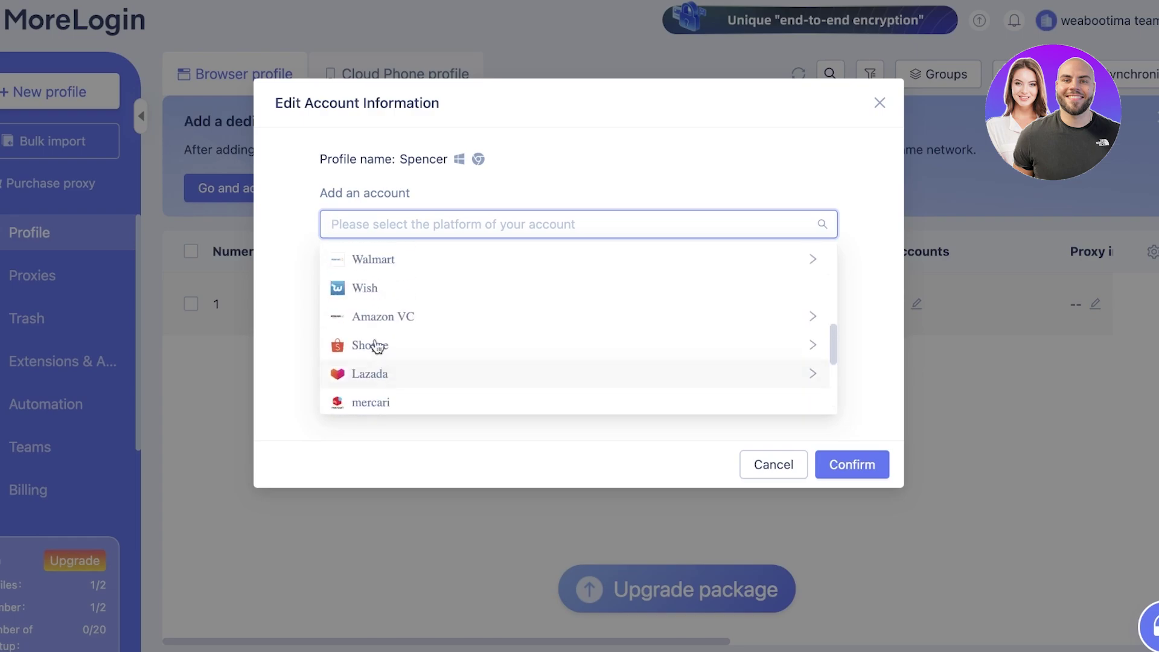
pyautogui.scroll(-1, 378, 338)
pyautogui.scroll(3, 384, 326)
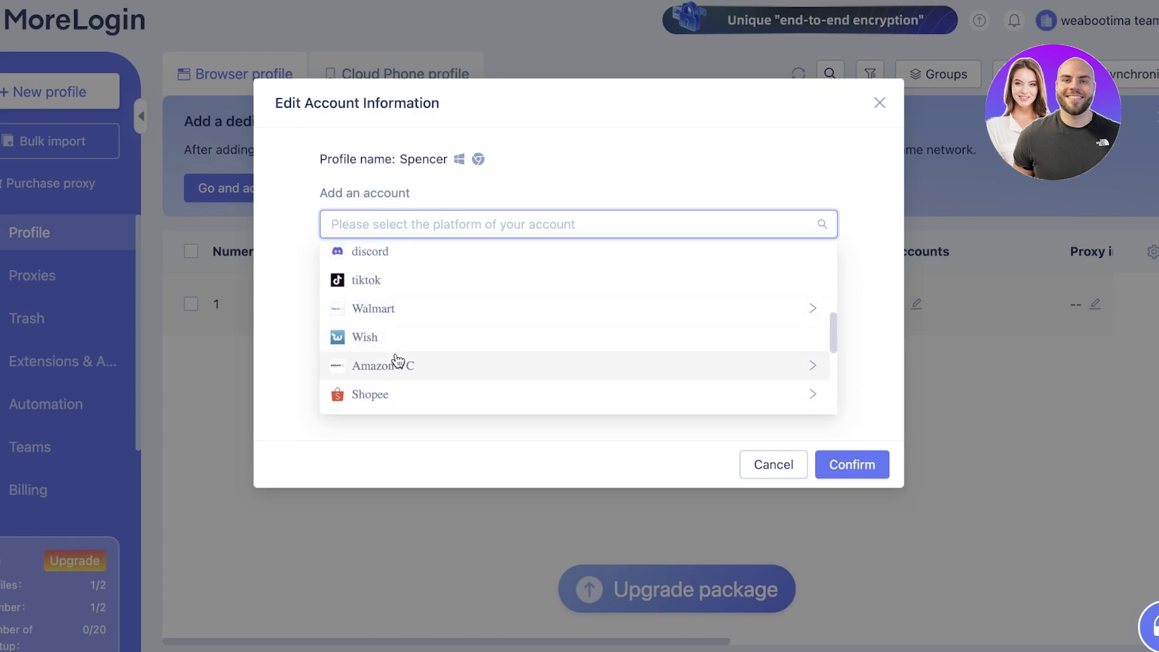
pyautogui.scroll(4, 393, 363)
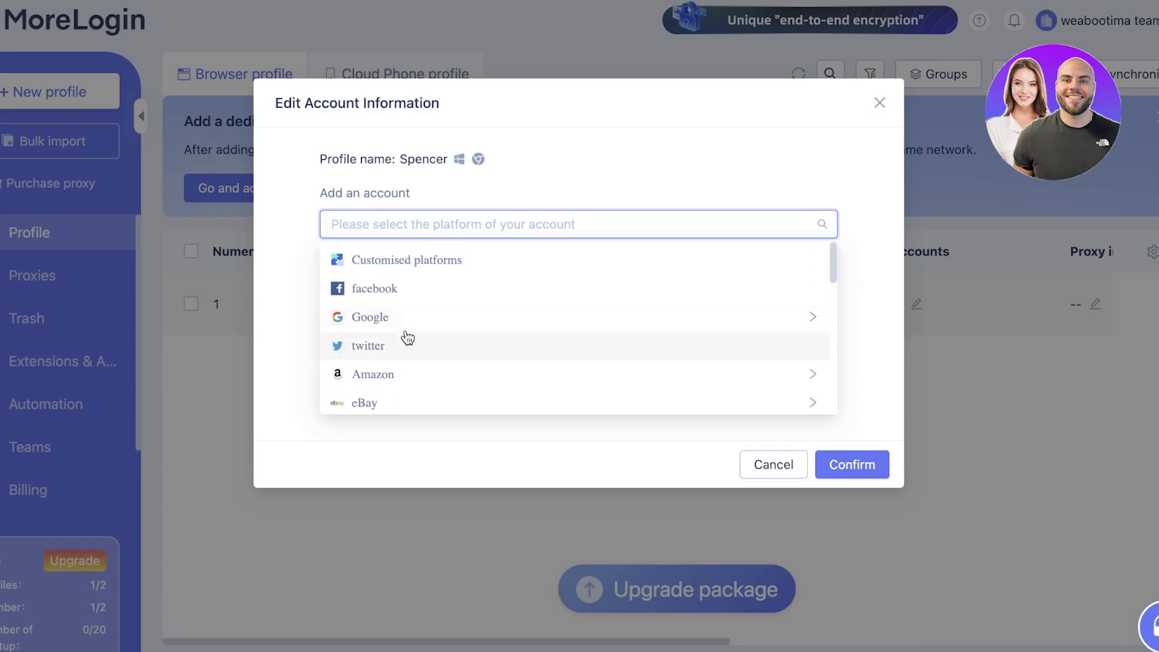
pyautogui.click(421, 259)
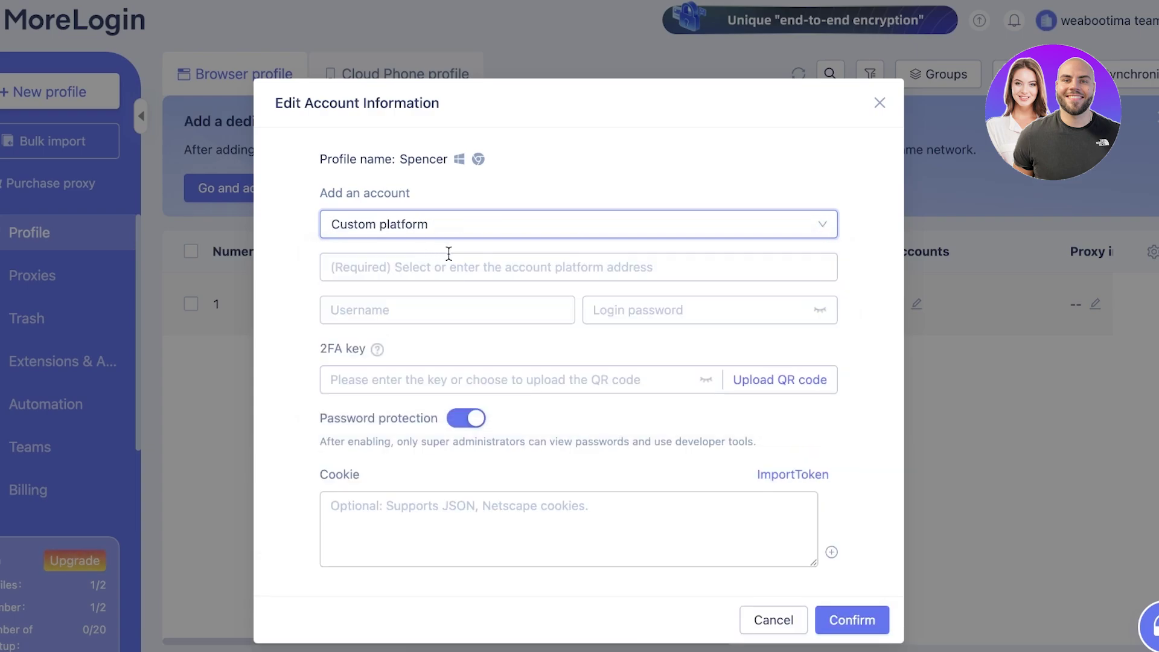
# Reopen the platform list and scroll down to Shopify
pyautogui.click(452, 231)
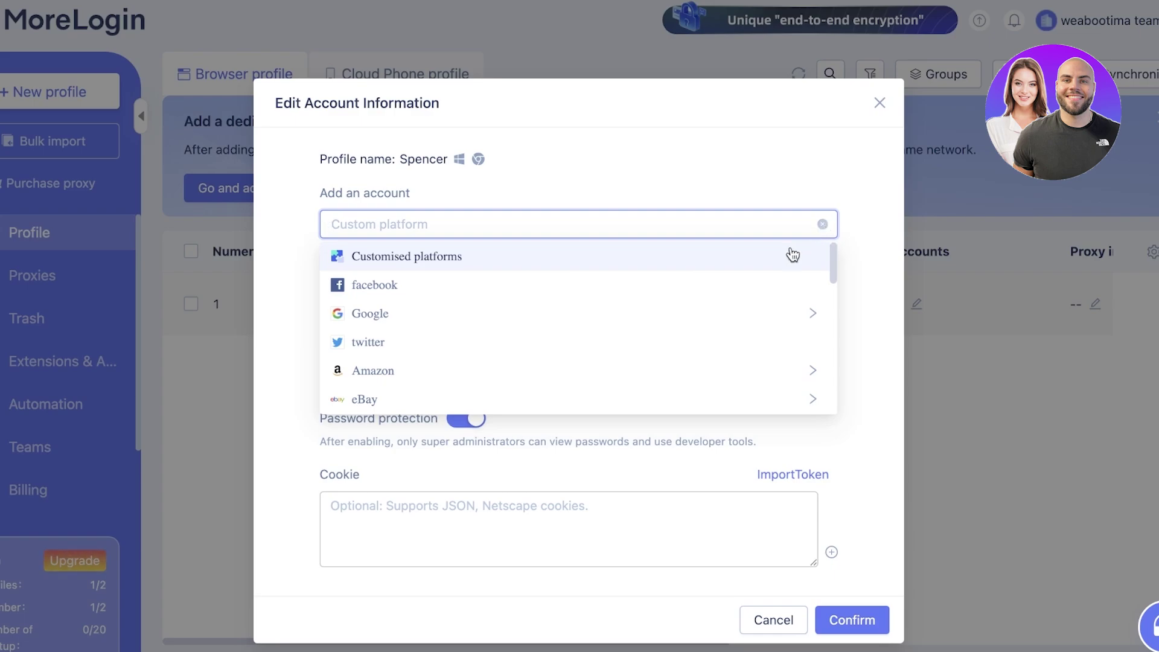
pyautogui.scroll(-1, 474, 308)
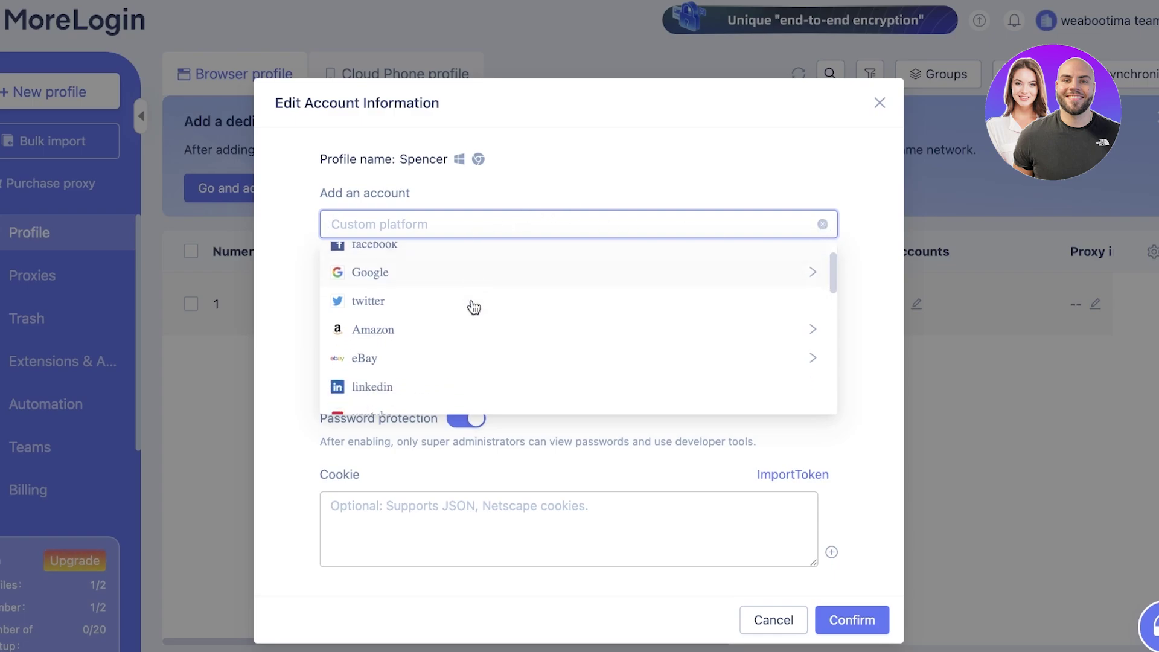
pyautogui.scroll(-2, 471, 309)
pyautogui.scroll(-3, 440, 328)
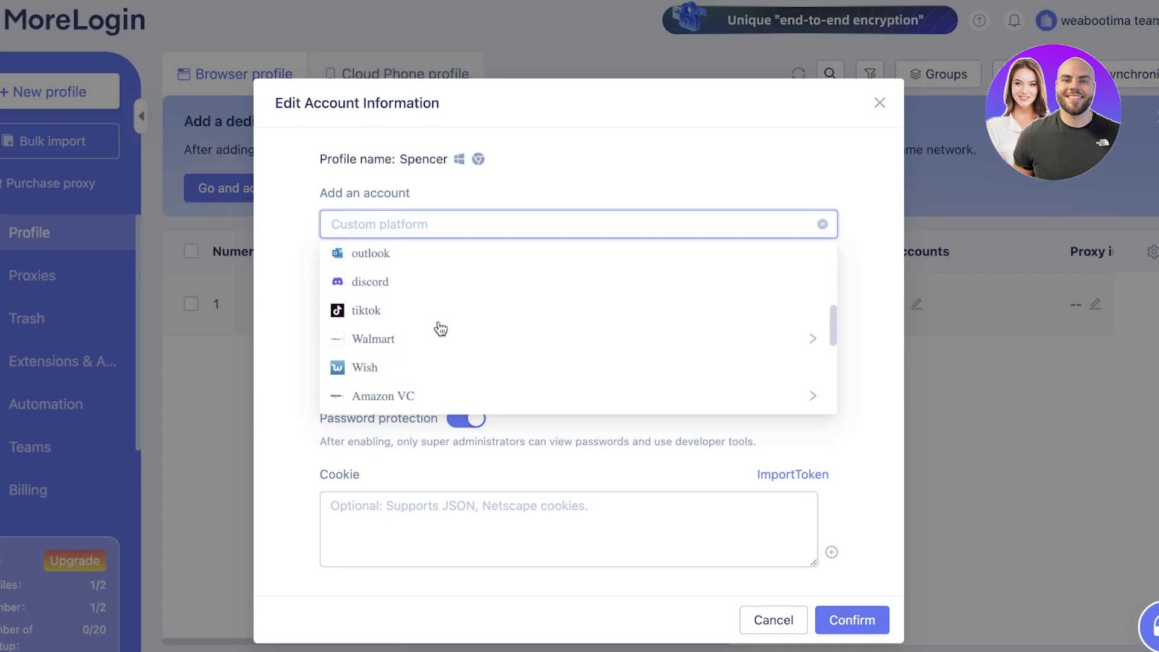
pyautogui.scroll(-2, 388, 308)
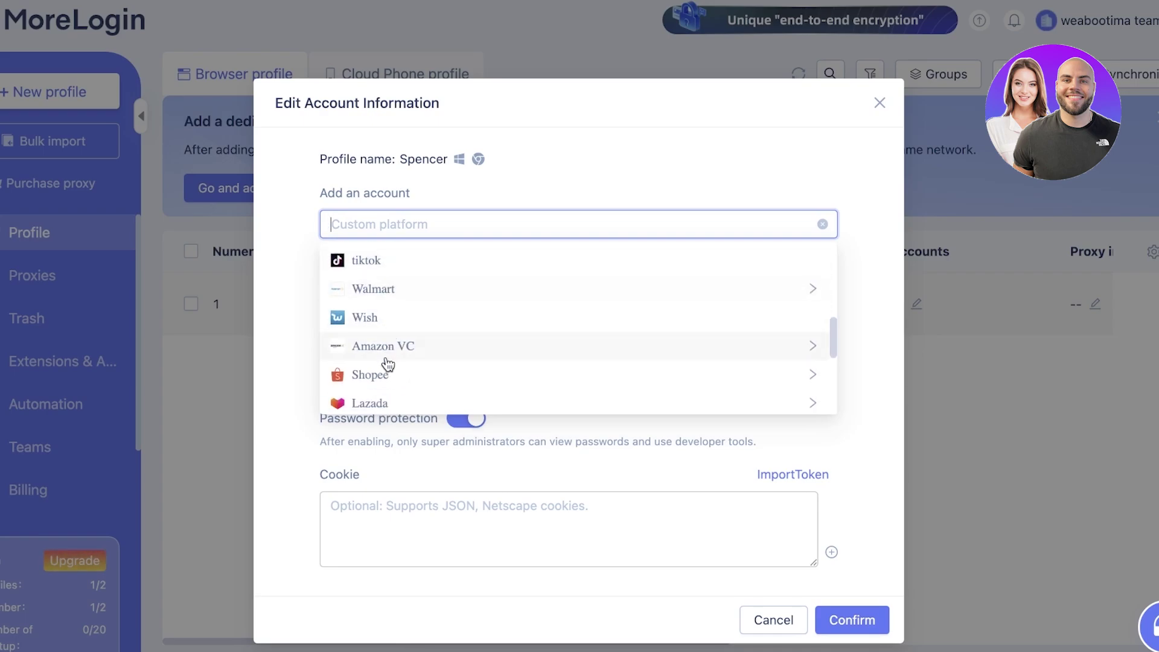
pyautogui.scroll(-3, 388, 365)
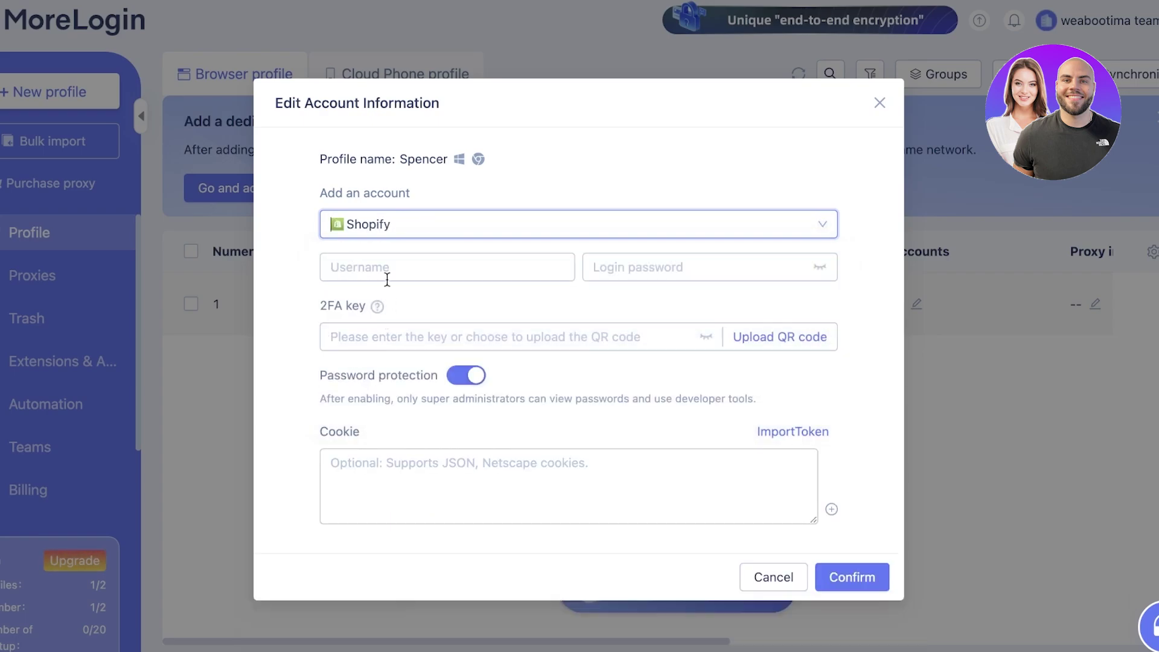
# Enter the Shopify account username and keep Shopify as the platform
pyautogui.click(385, 263)
pyautogui.write('wea')
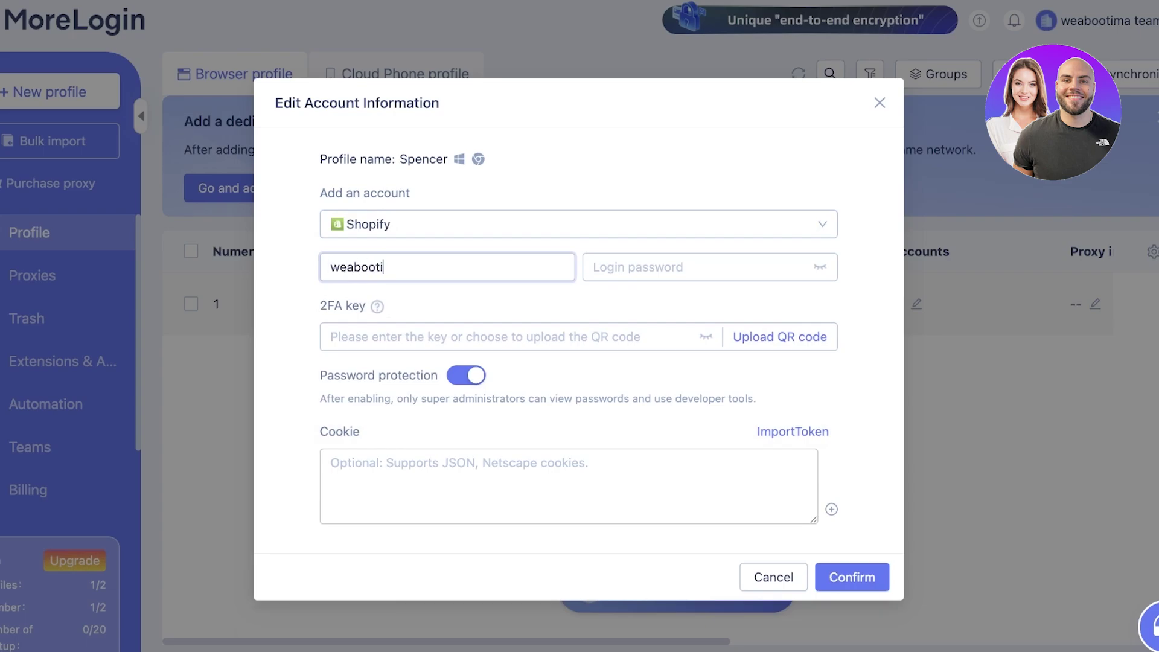
pyautogui.write('booti')
pyautogui.press('BackSpace')
pyautogui.press('BackSpace')
pyautogui.write('weabooti')
pyautogui.click(636, 228)
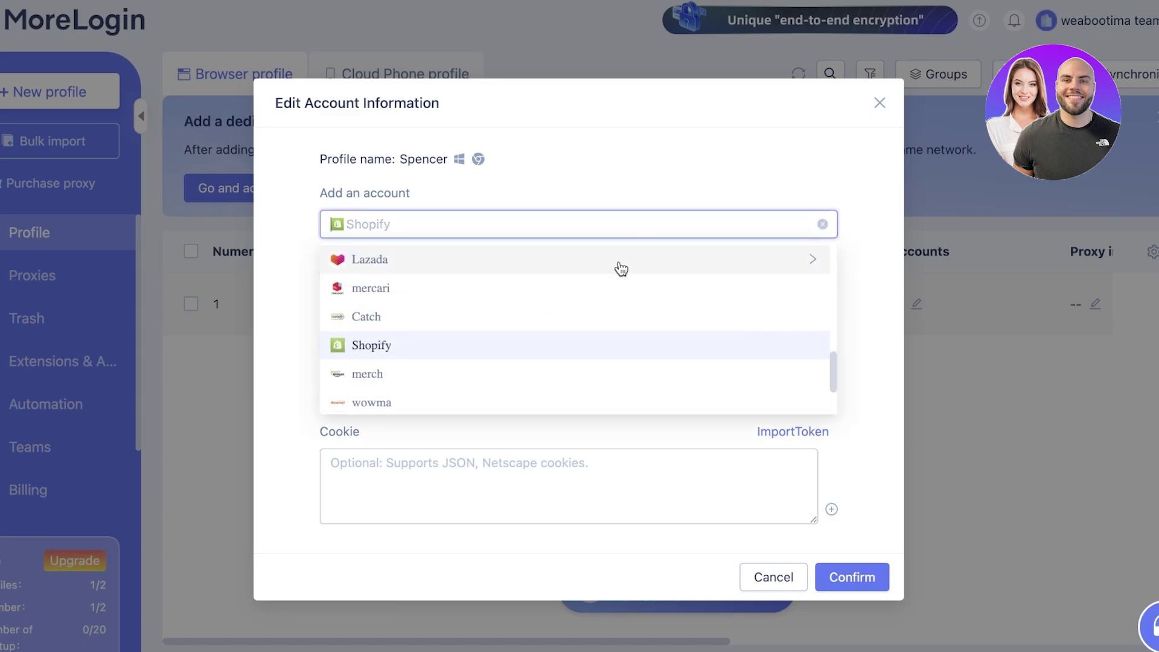
pyautogui.press('Escape')
# Enter the account login password, turn off password protection, and confirm the Shopify account
pyautogui.click(603, 272)
pyautogui.write('•••')
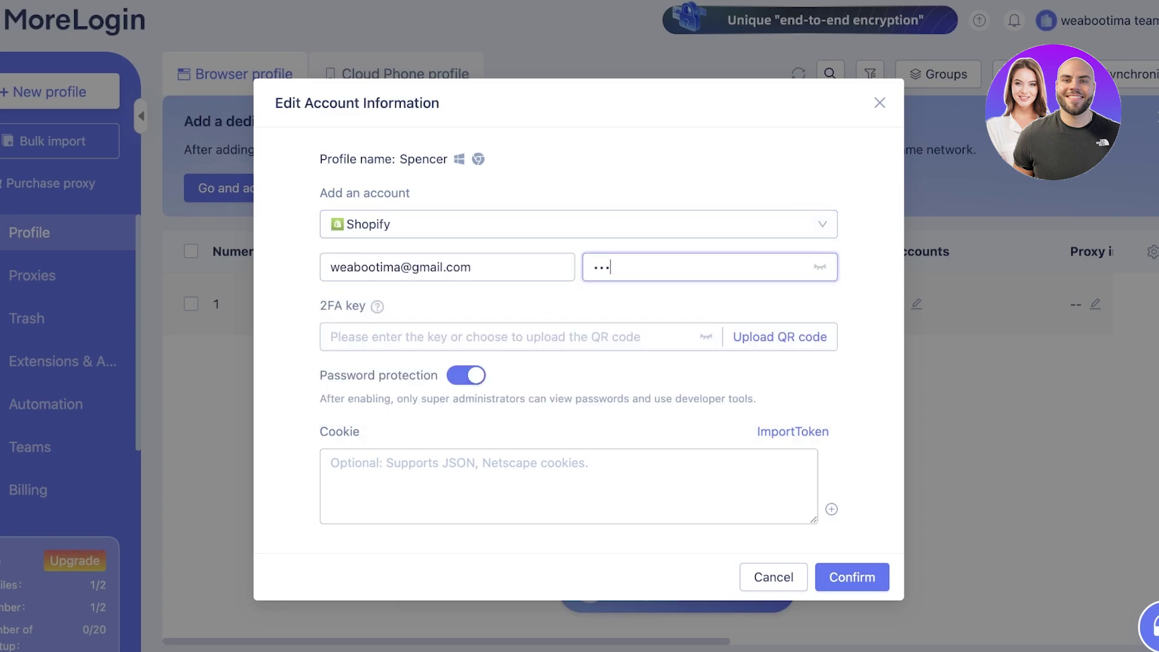
pyautogui.write('••••••')
pyautogui.click(547, 324)
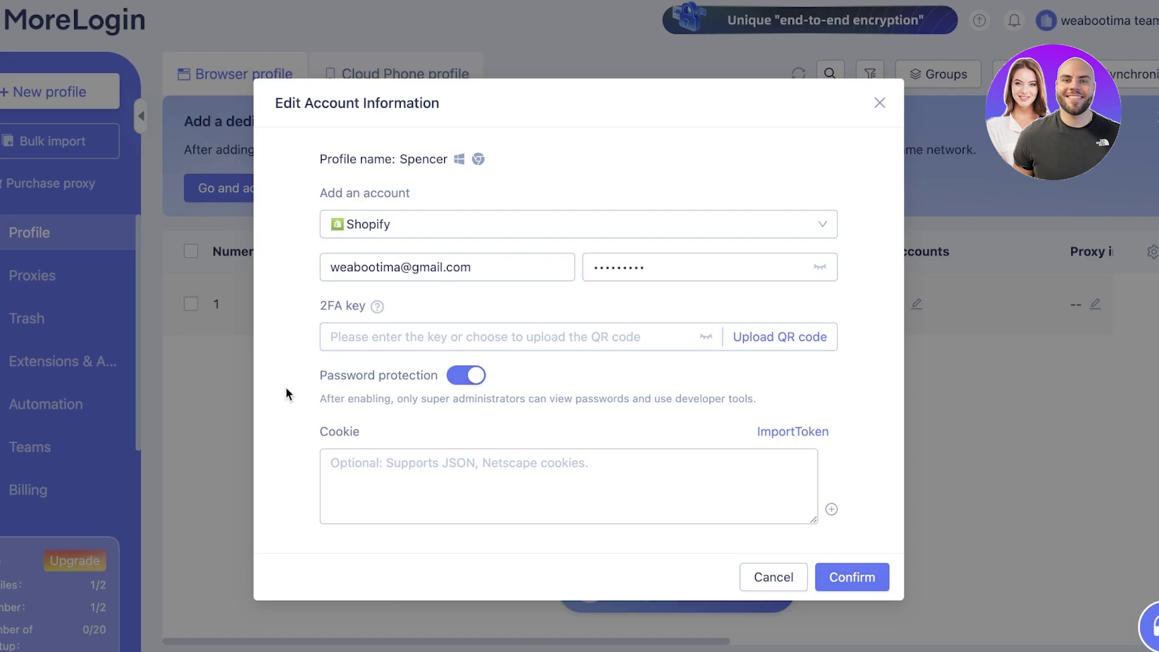
pyautogui.click(474, 378)
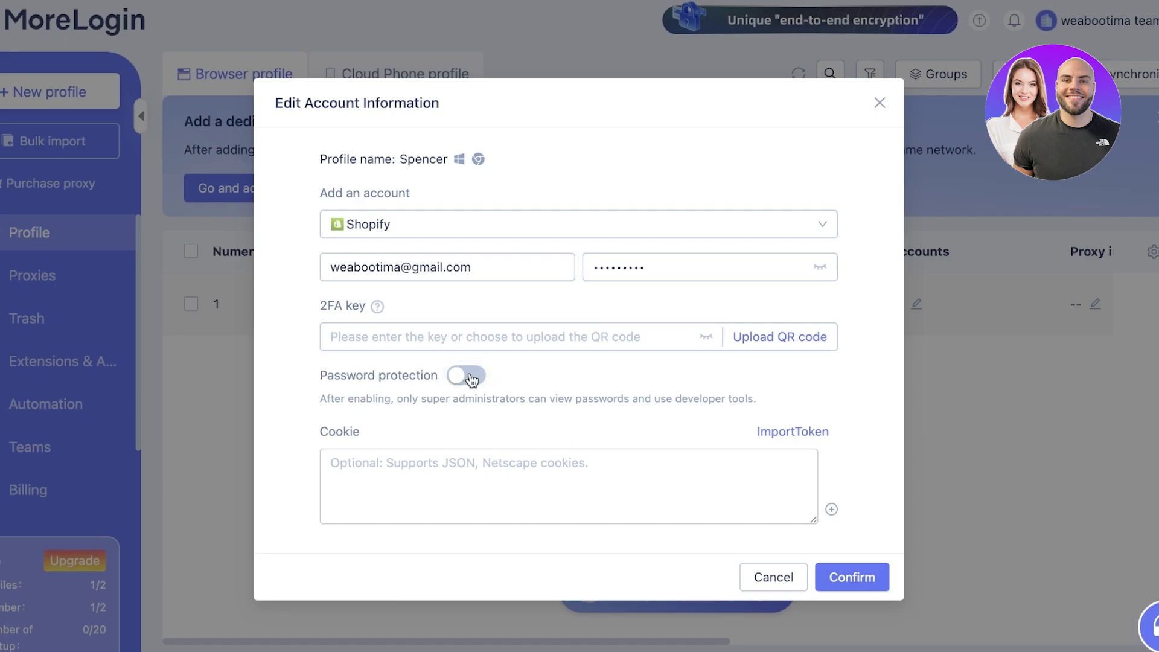
pyautogui.click(880, 575)
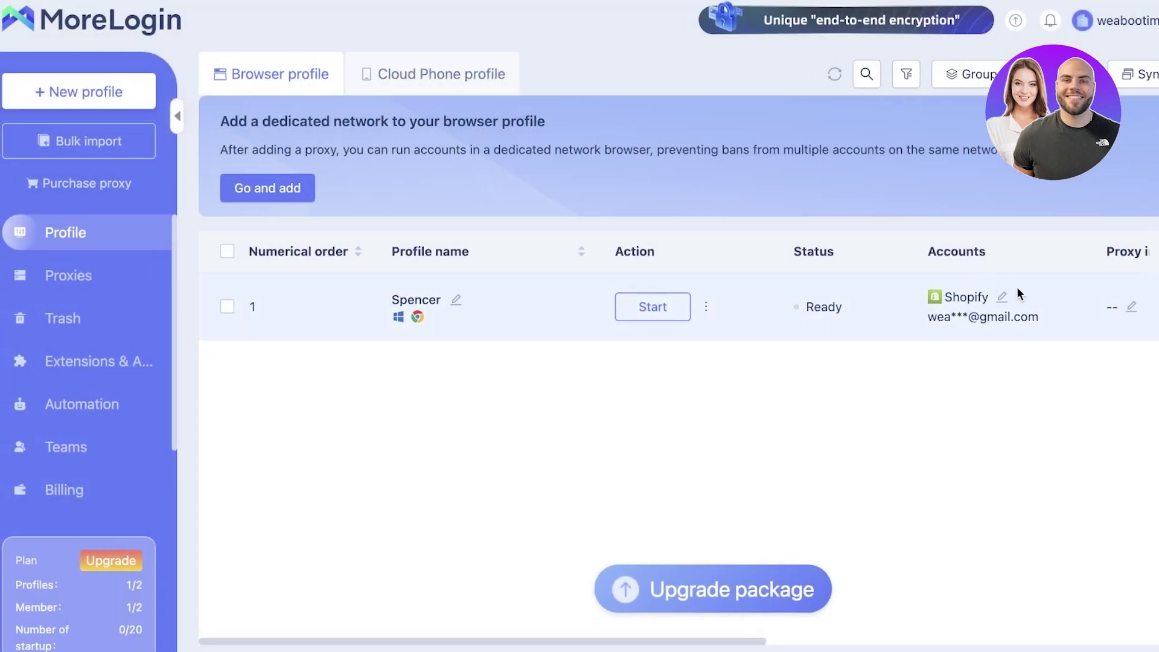
# Reconfirm the Shopify account details, start the Spencer profile, and dismiss the dedicated-network banner
pyautogui.click(1000, 297)
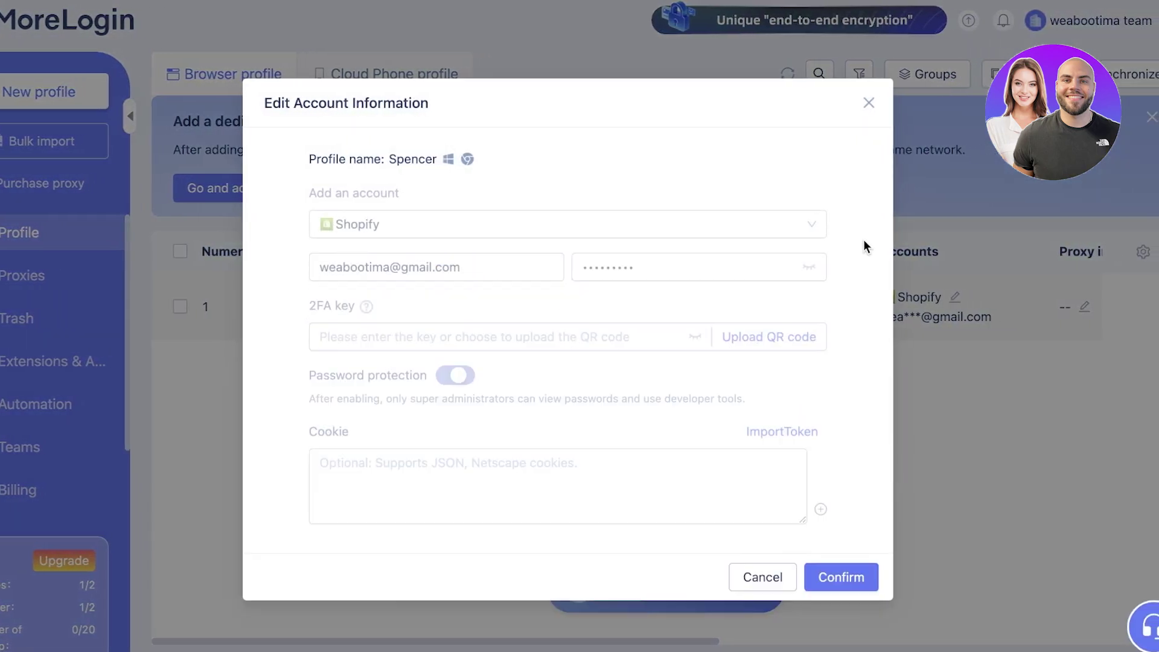
pyautogui.click(841, 577)
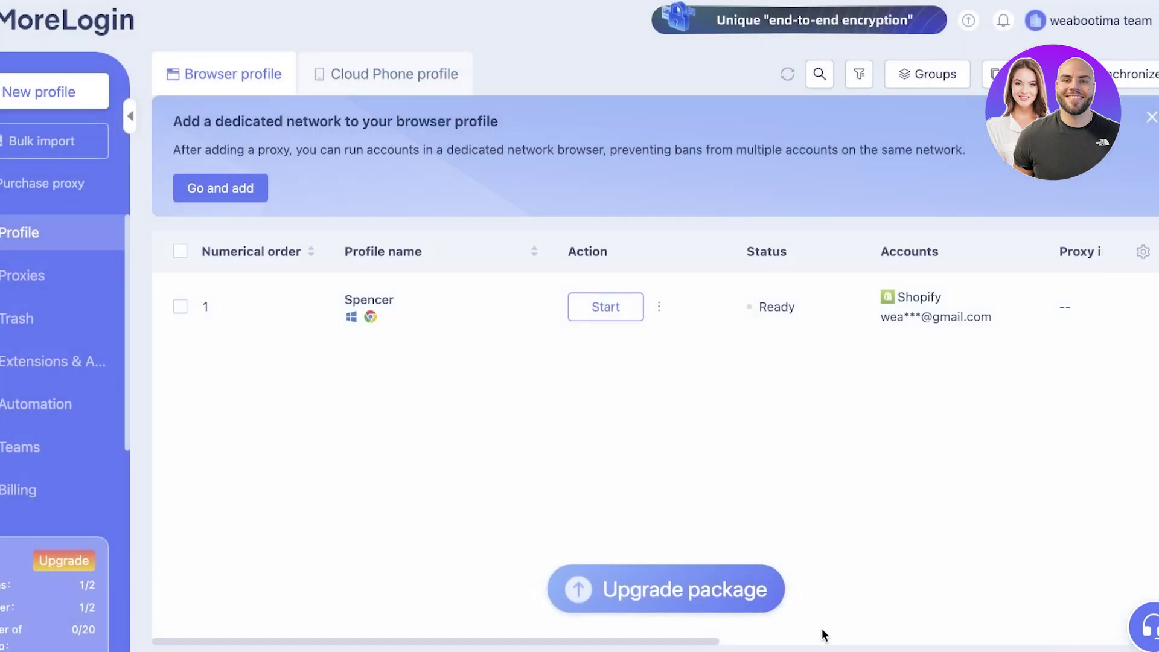
pyautogui.click(593, 309)
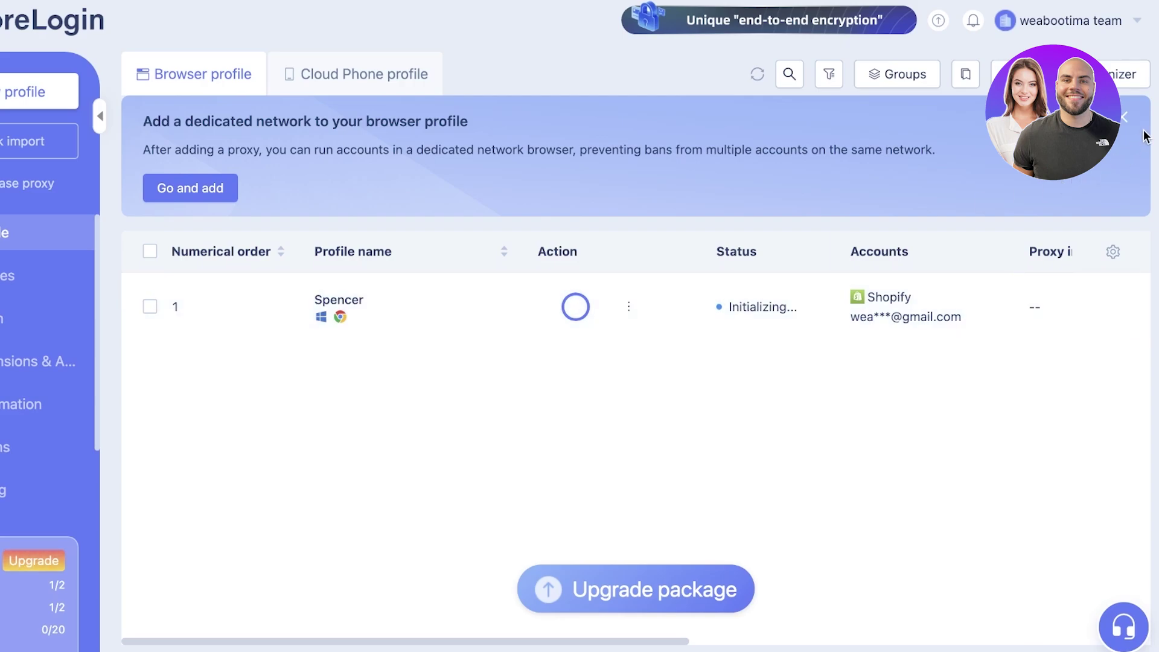
pyautogui.click(1123, 116)
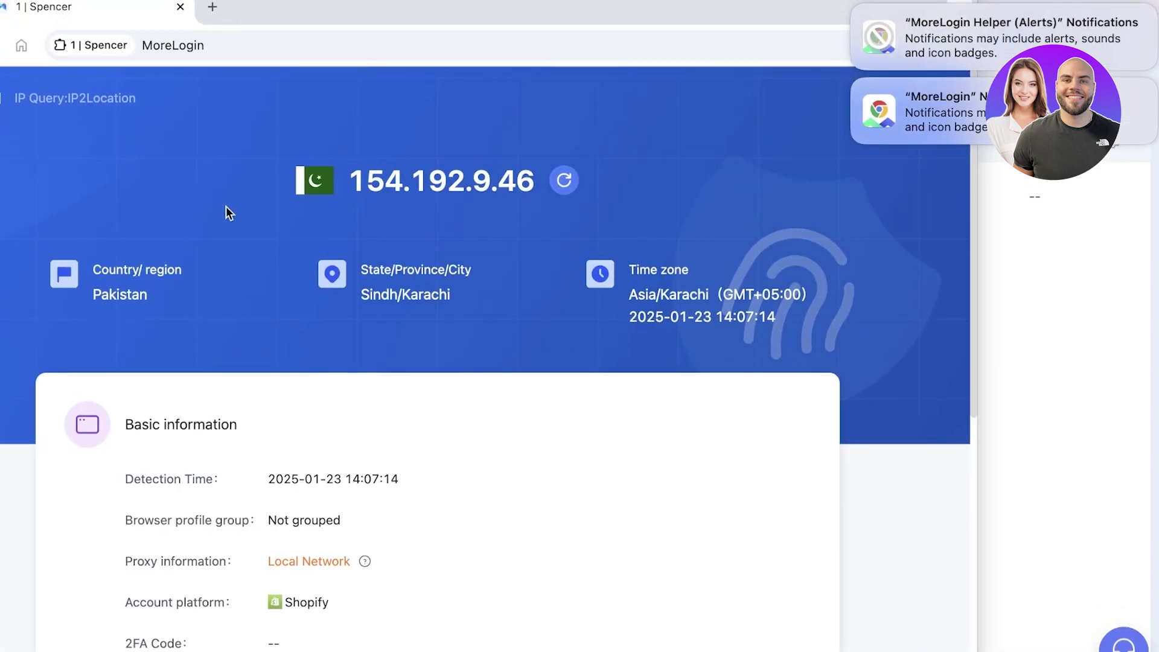
# Scroll the IP check page: Pakistan, Sindh/Karachi, Asia/Karachi time zone, local network, Windows fingerprint
pyautogui.scroll(-7, 231, 214)
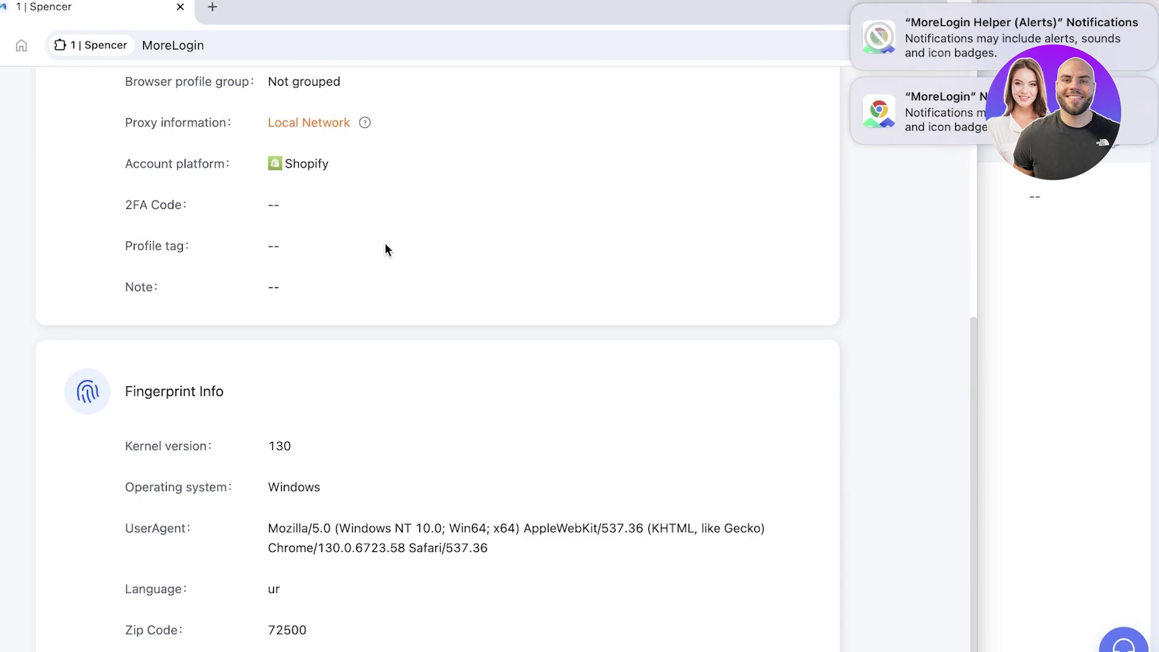
pyautogui.scroll(6, 387, 250)
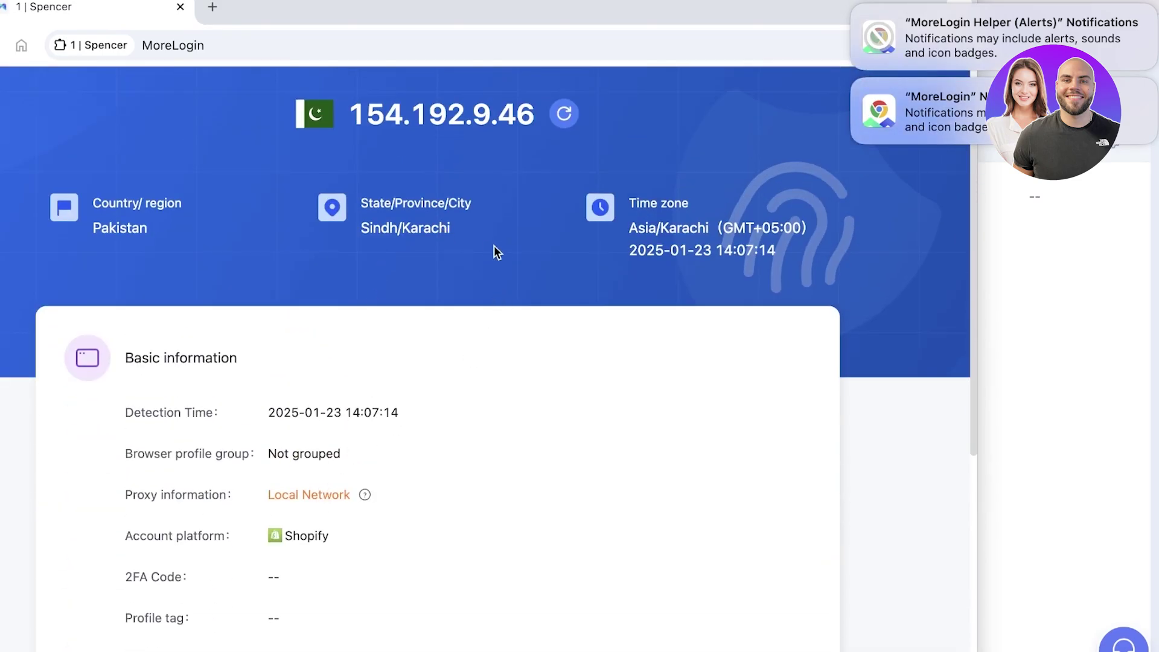
# Quit the Spencer browser window, dismiss both notification banners, and start the Spencer profile again
pyautogui.press('super+q')
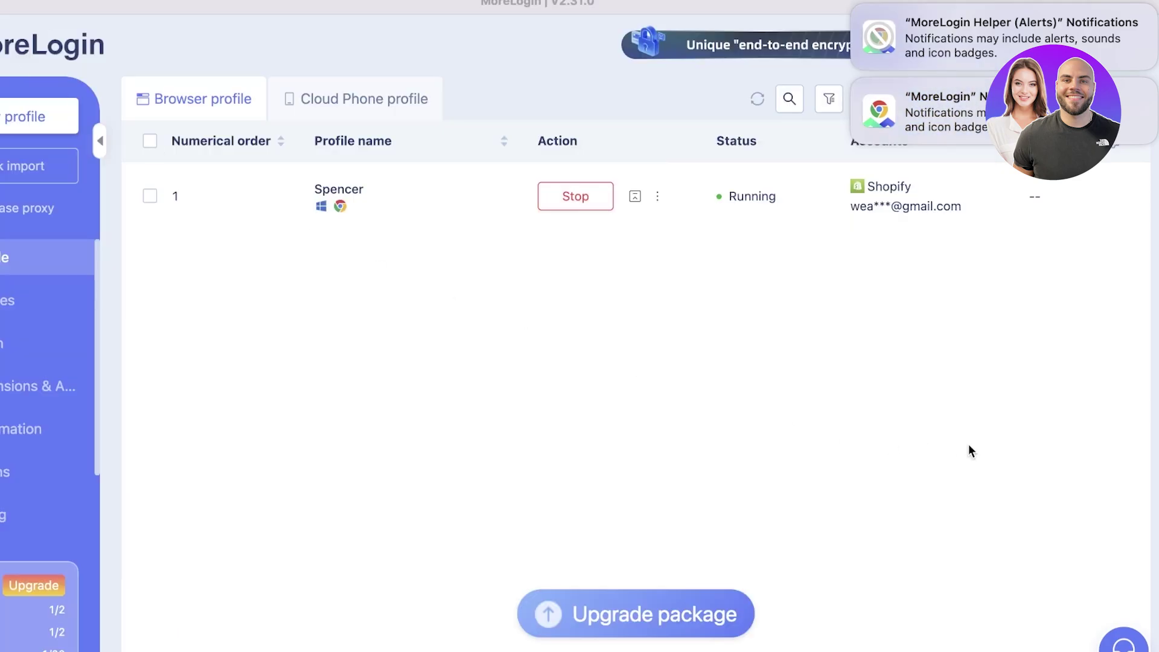
pyautogui.click(853, 80)
pyautogui.click(853, 7)
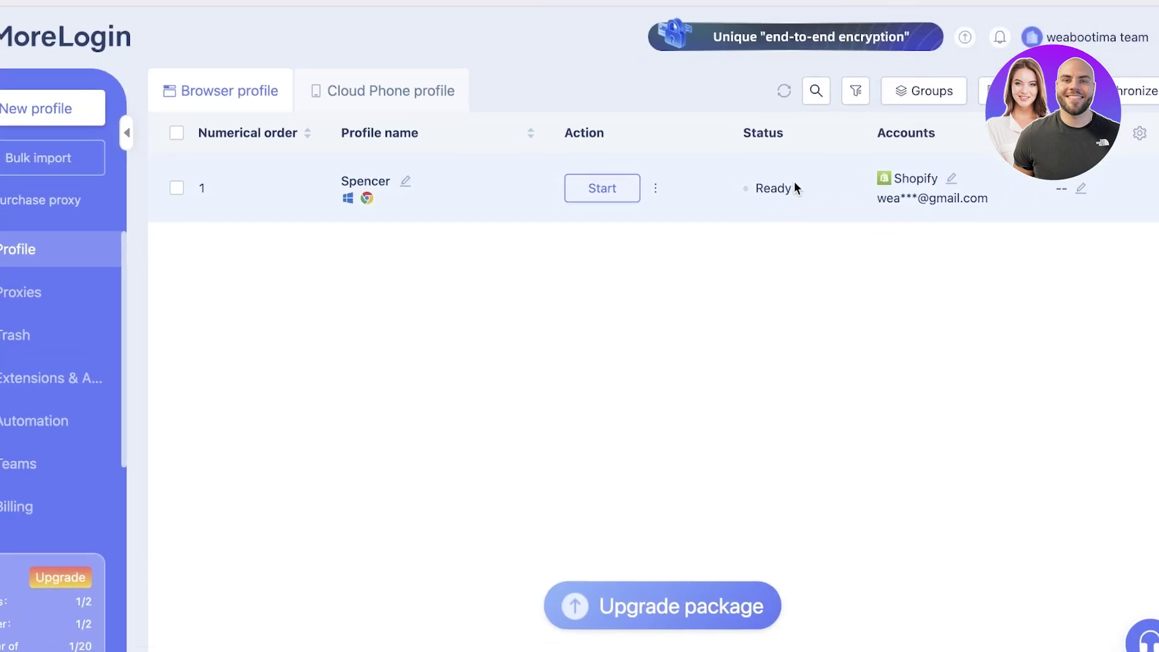
pyautogui.click(576, 196)
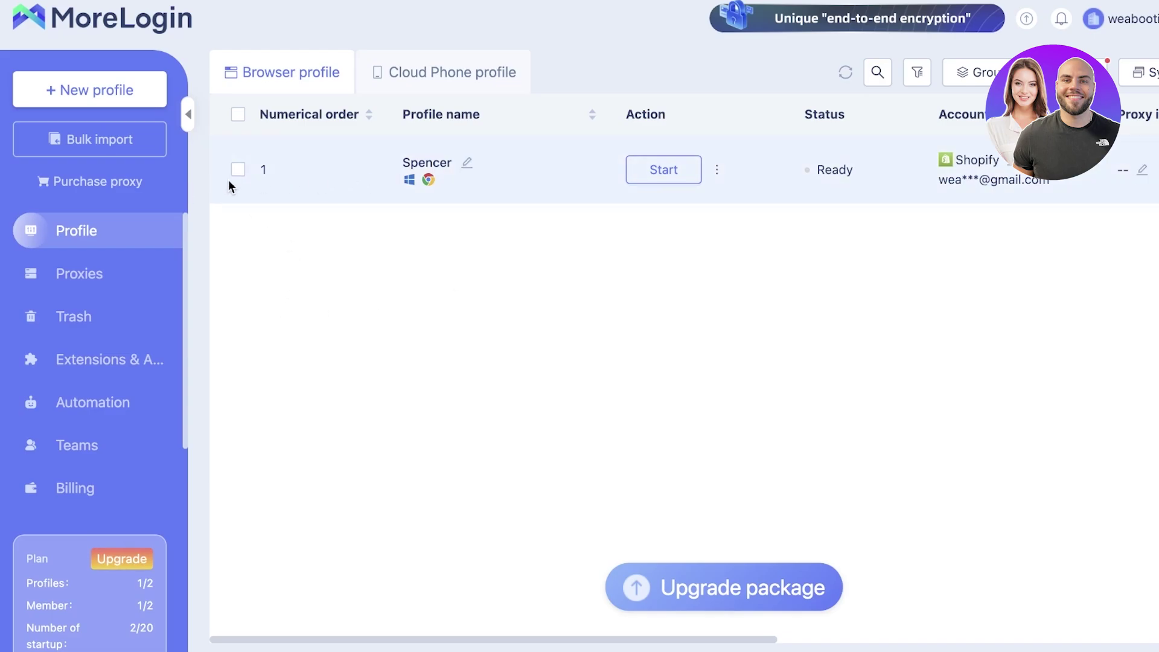
# Reopen the New profile form and browse its Advanced create, Quick create and Bulk import tabs, then pick Cloud Phone
pyautogui.click(100, 97)
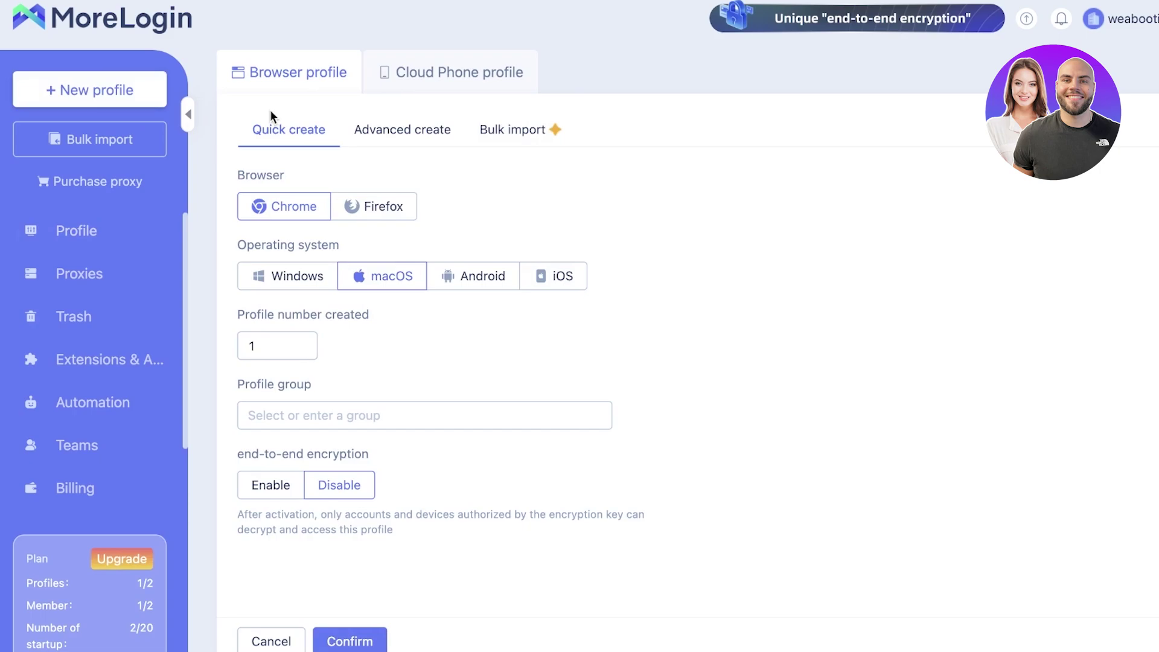
pyautogui.click(74, 232)
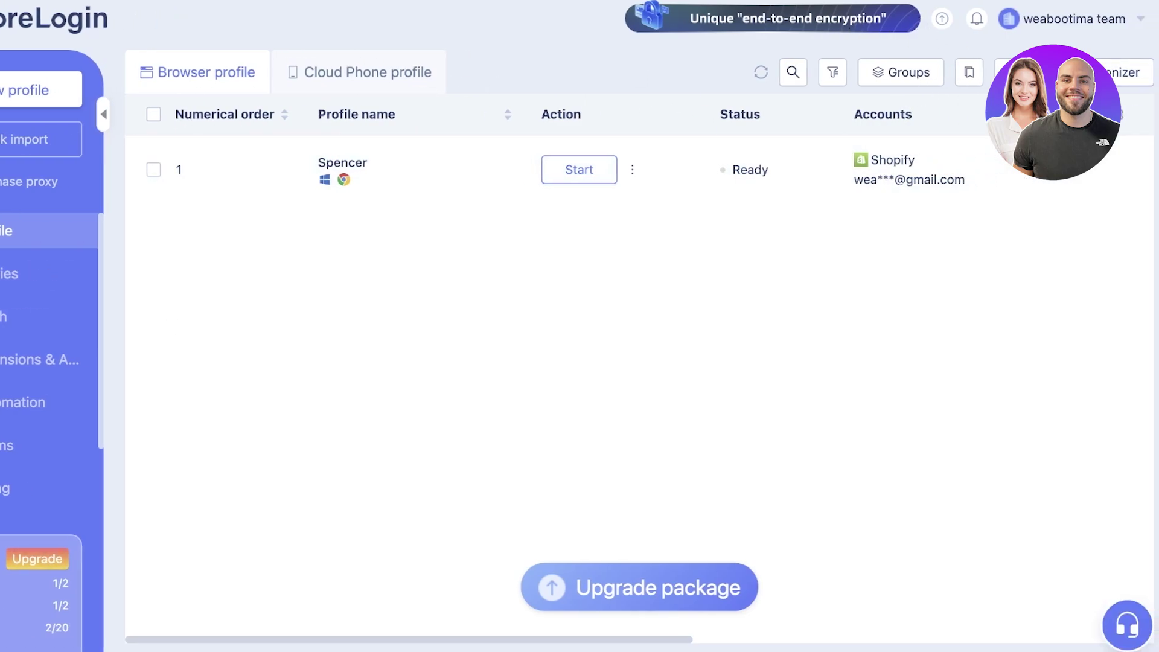
pyautogui.click(27, 91)
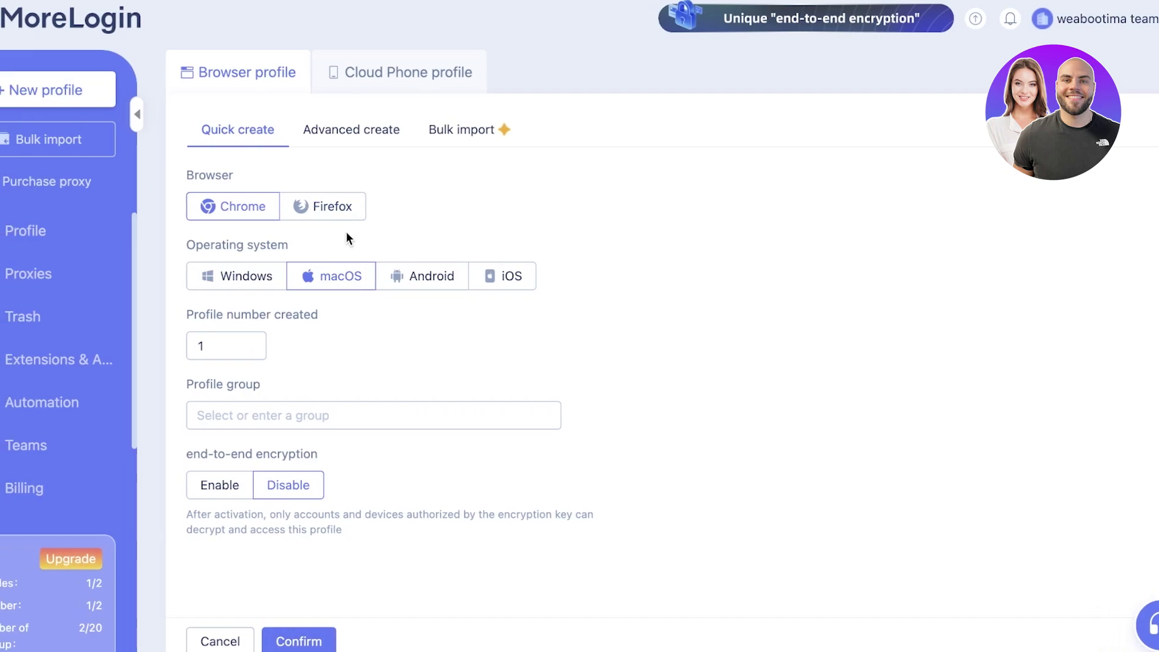
pyautogui.click(311, 132)
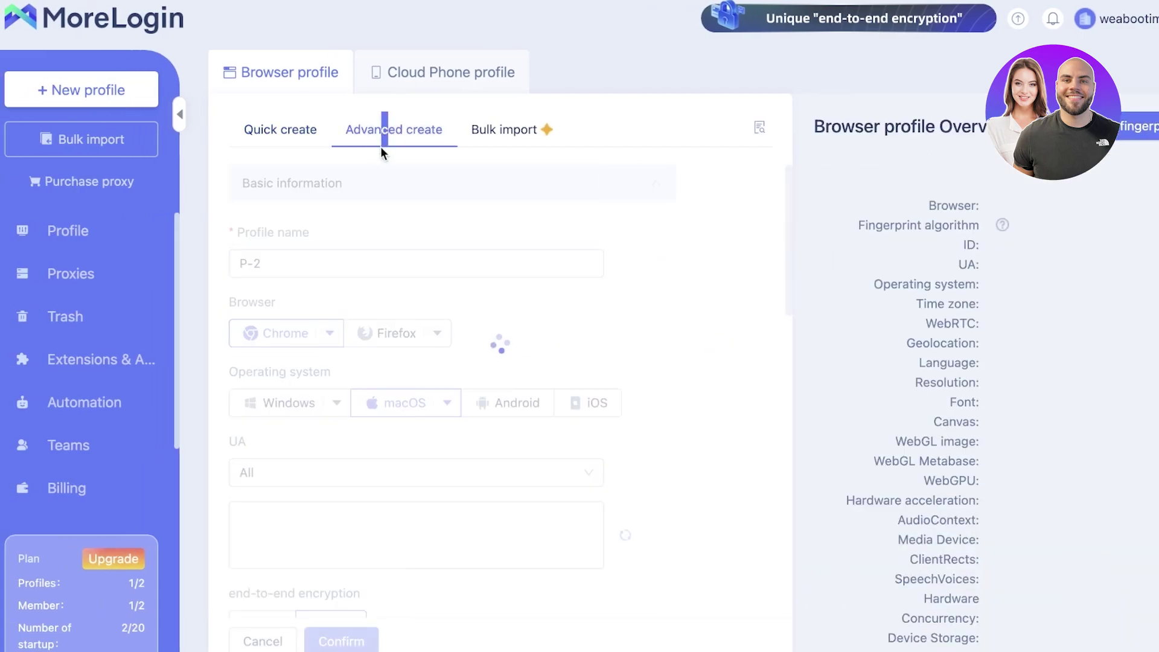
pyautogui.click(240, 139)
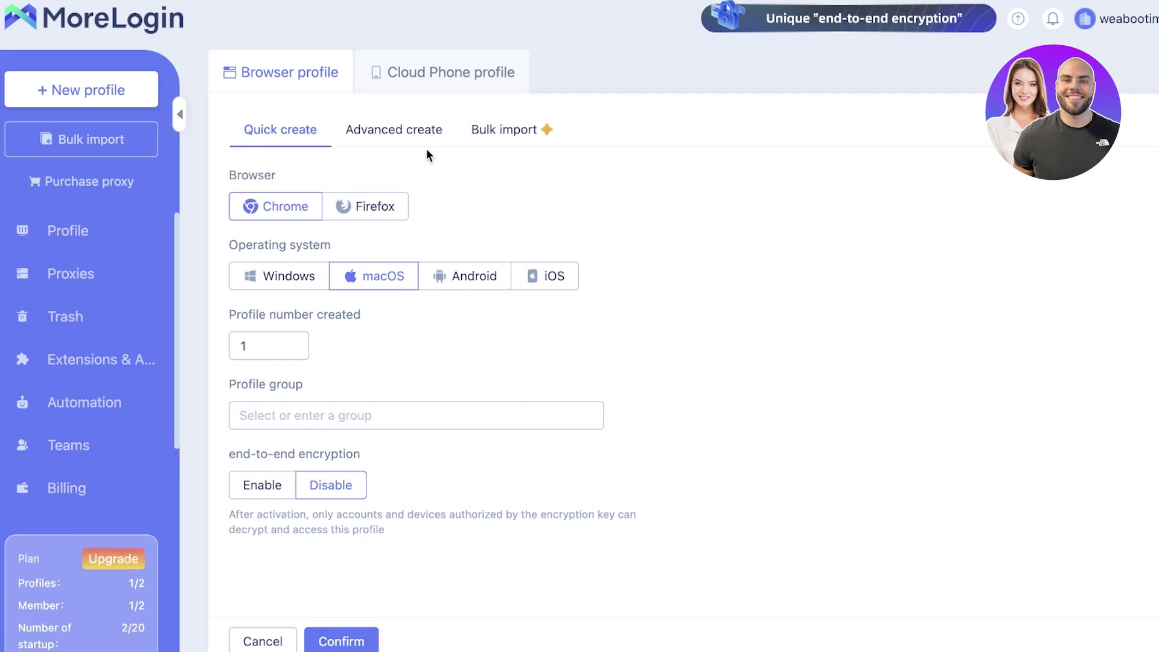
pyautogui.click(505, 140)
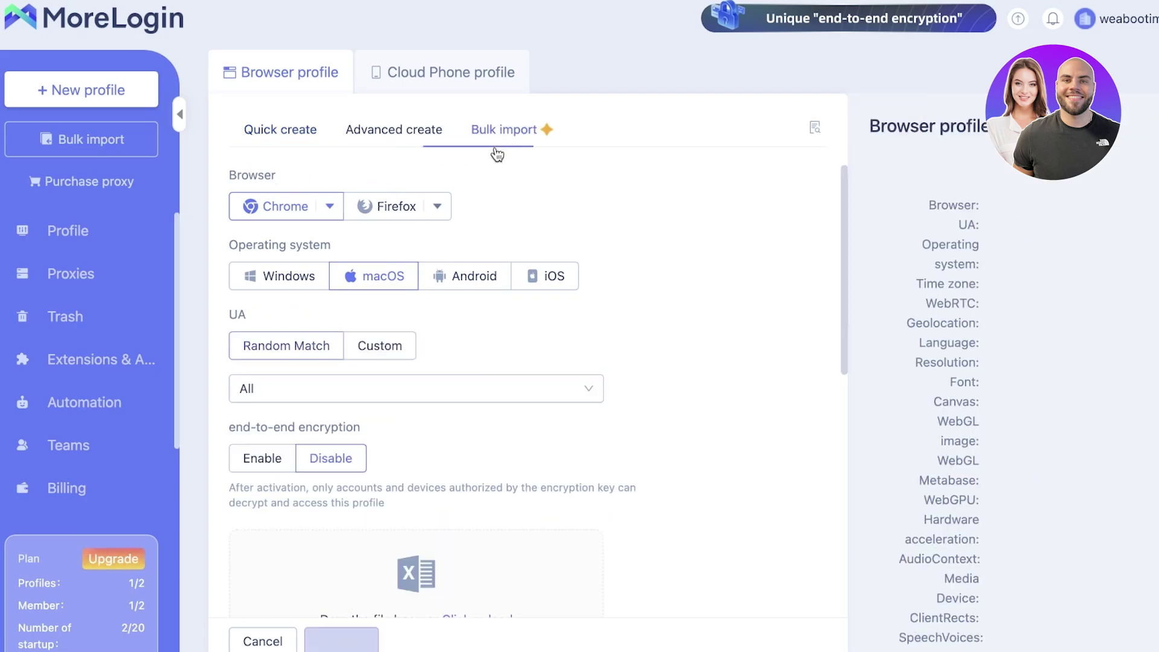
pyautogui.click(357, 143)
pyautogui.click(439, 84)
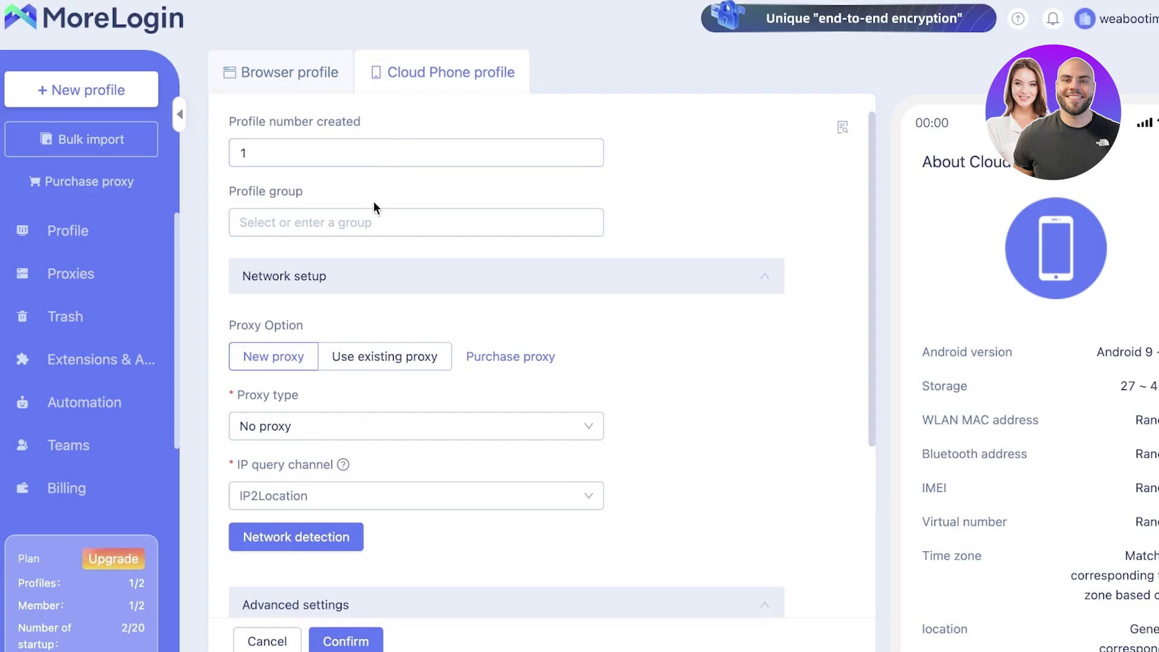
# Scroll the Cloud Phone form's Network setup and Advanced settings: Match IP time zone, language, location, no proxy
pyautogui.scroll(-4, 374, 206)
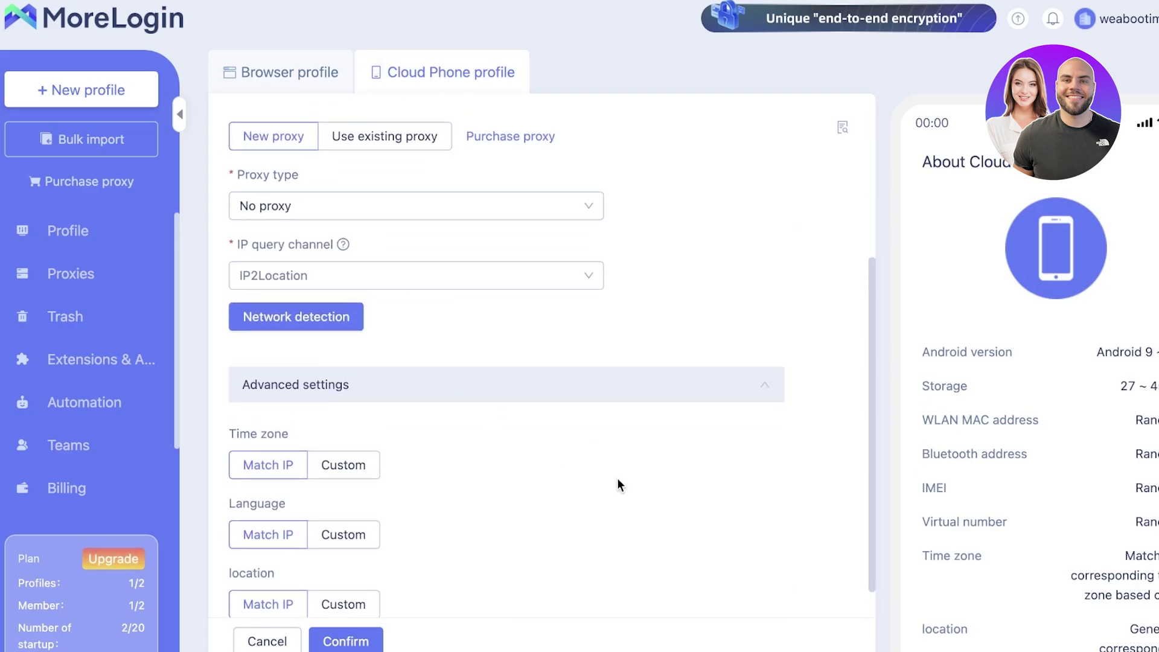
pyautogui.scroll(-1, 617, 482)
pyautogui.scroll(2, 543, 453)
pyautogui.scroll(-3, 539, 459)
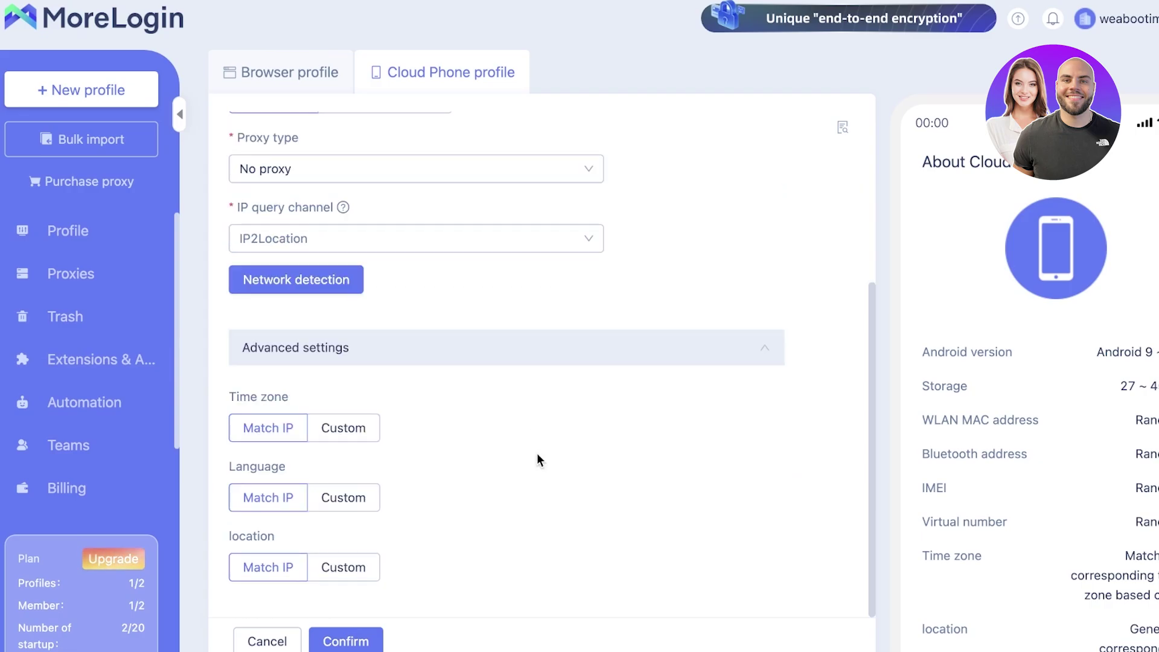